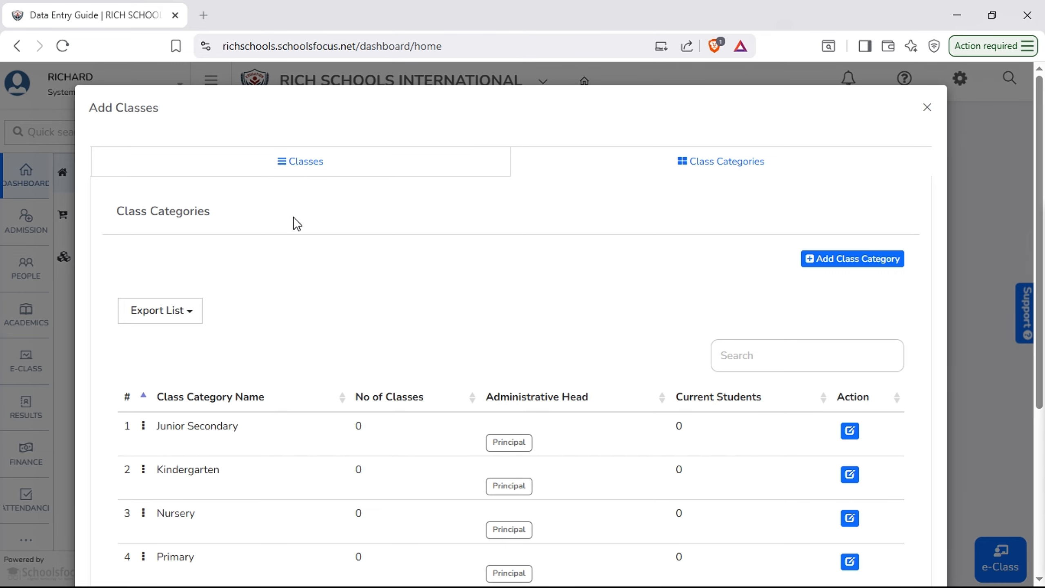
Switch the Add Classes dialog from class categories to the Classes tab
scroll(304, 255, down, 3)
scroll(307, 257, up, 3)
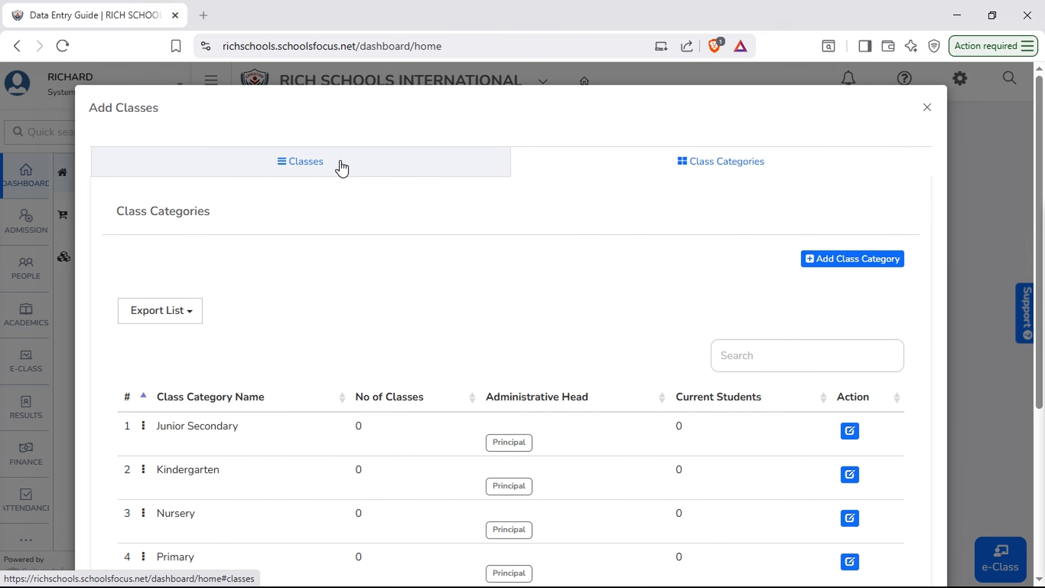
click(312, 175)
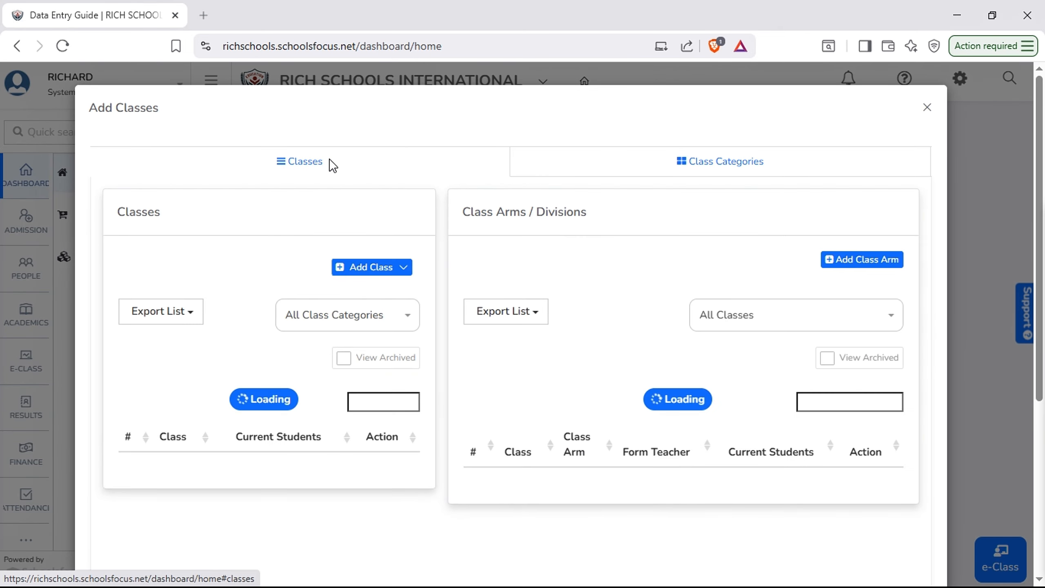
click(384, 268)
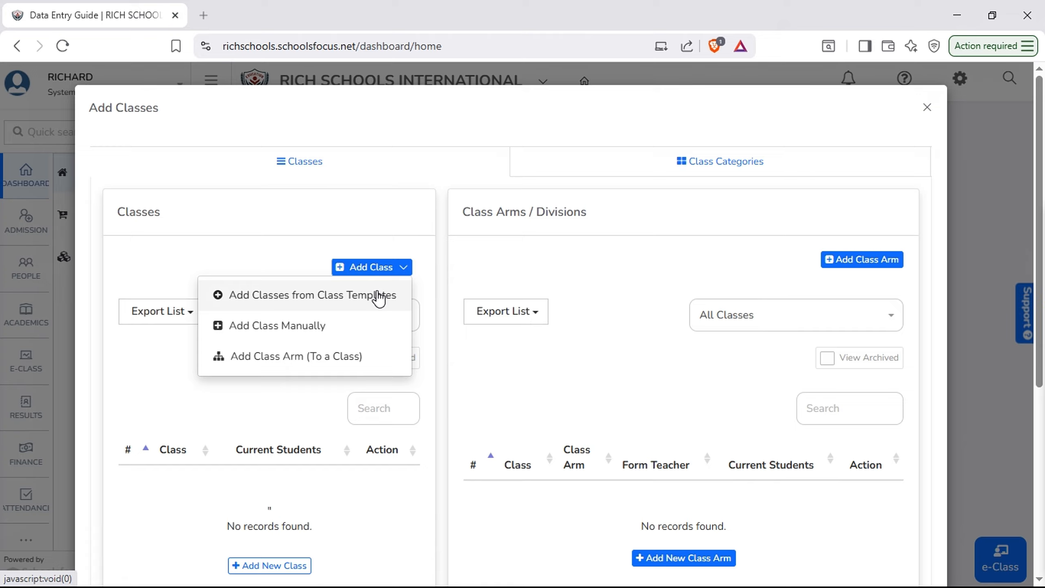
click(282, 326)
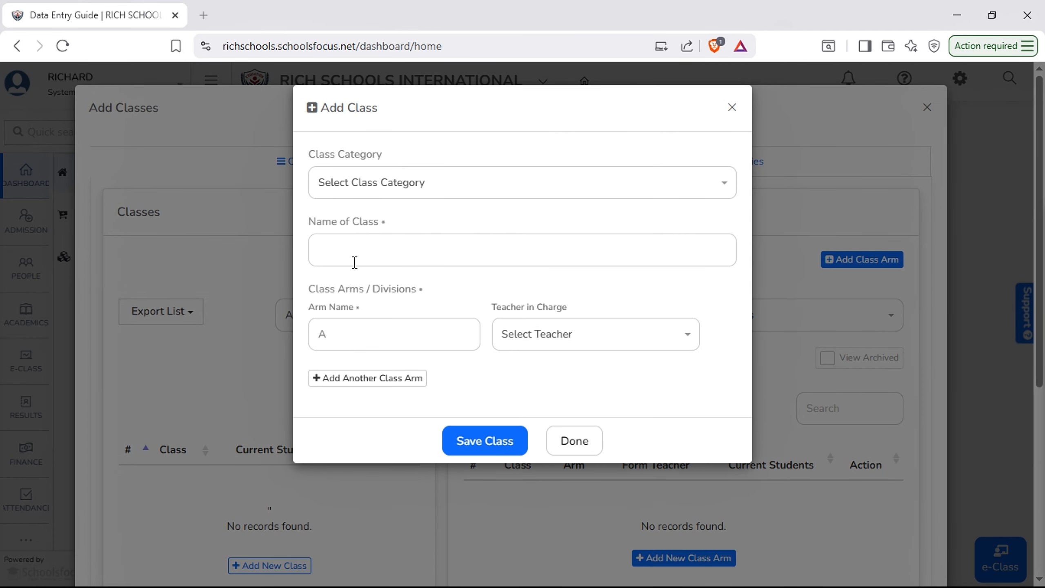
click(539, 193)
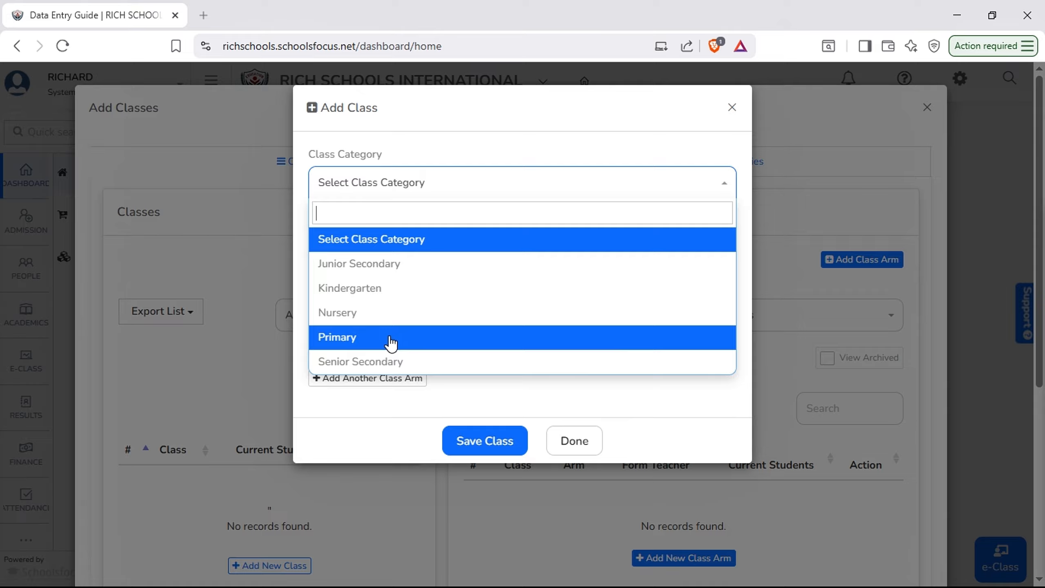
click(453, 344)
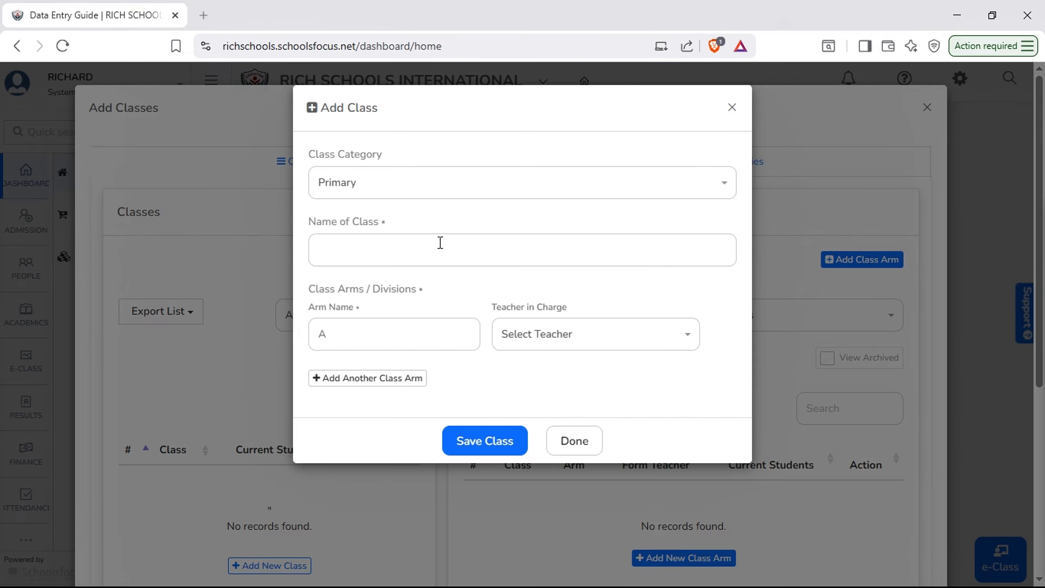
click(427, 256)
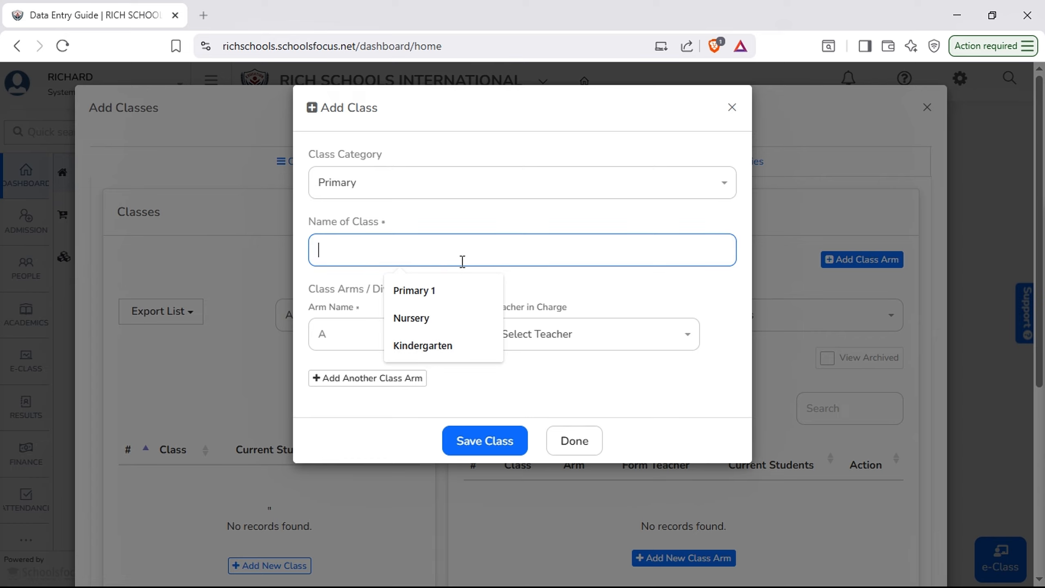
click(415, 300)
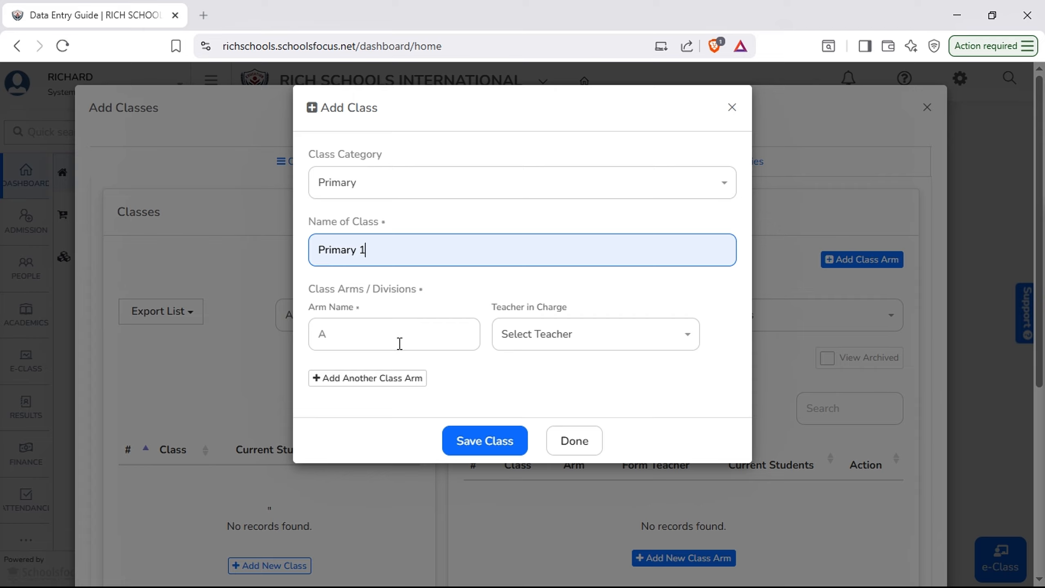
click(400, 343)
text(A)
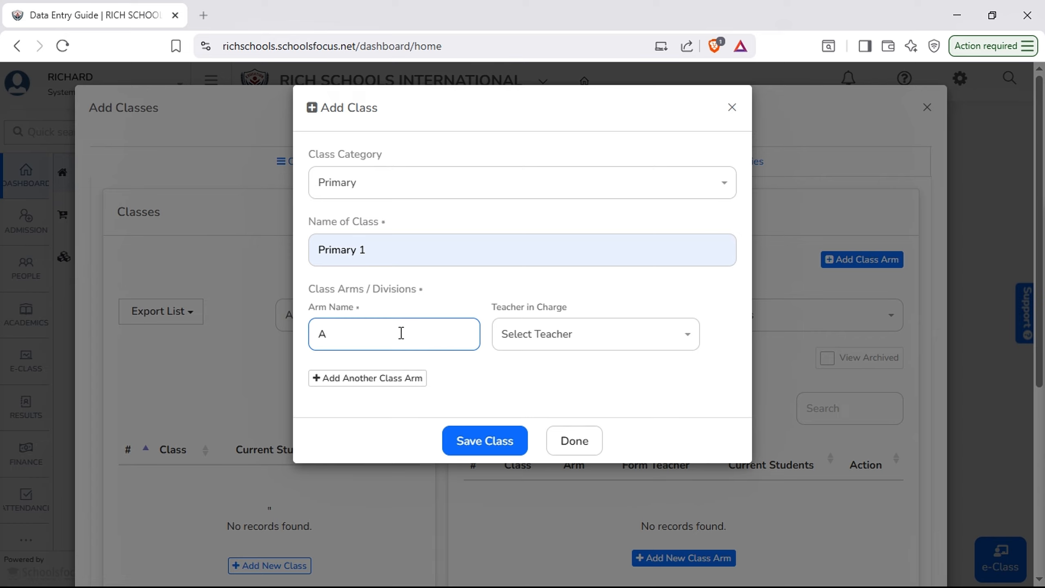
click(481, 287)
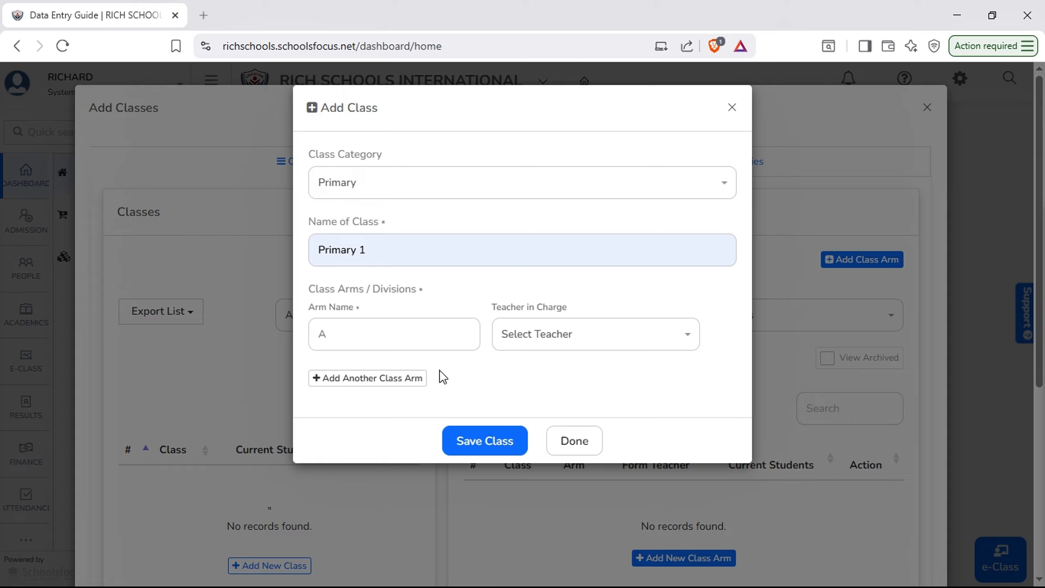
click(369, 339)
text(A)
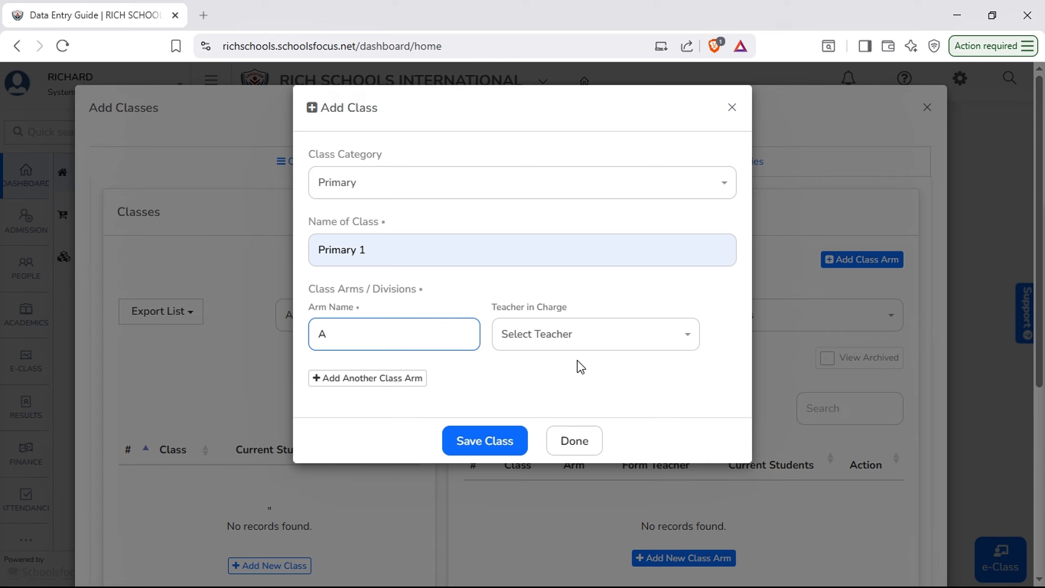
click(605, 349)
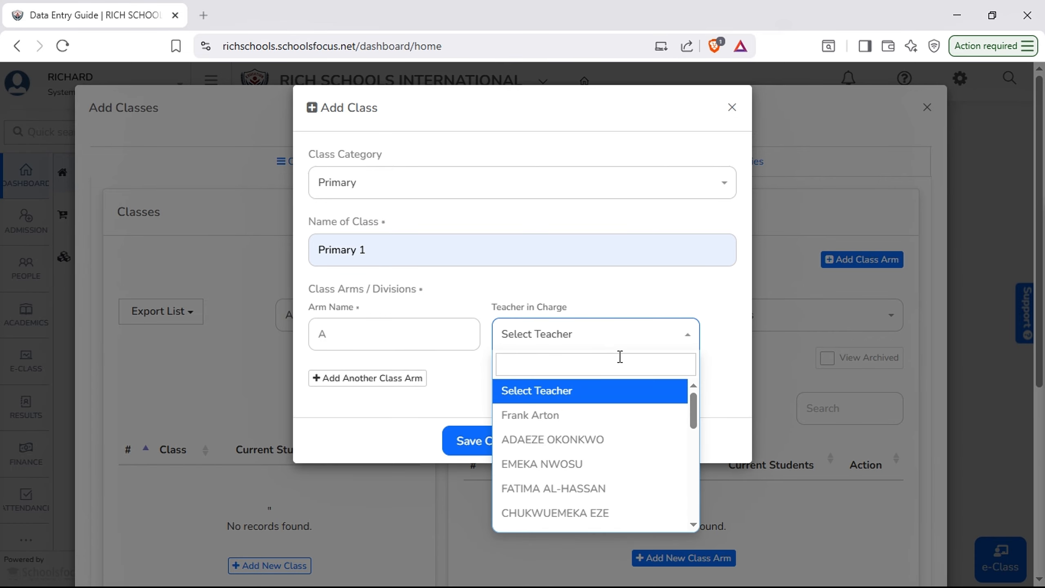
click(719, 323)
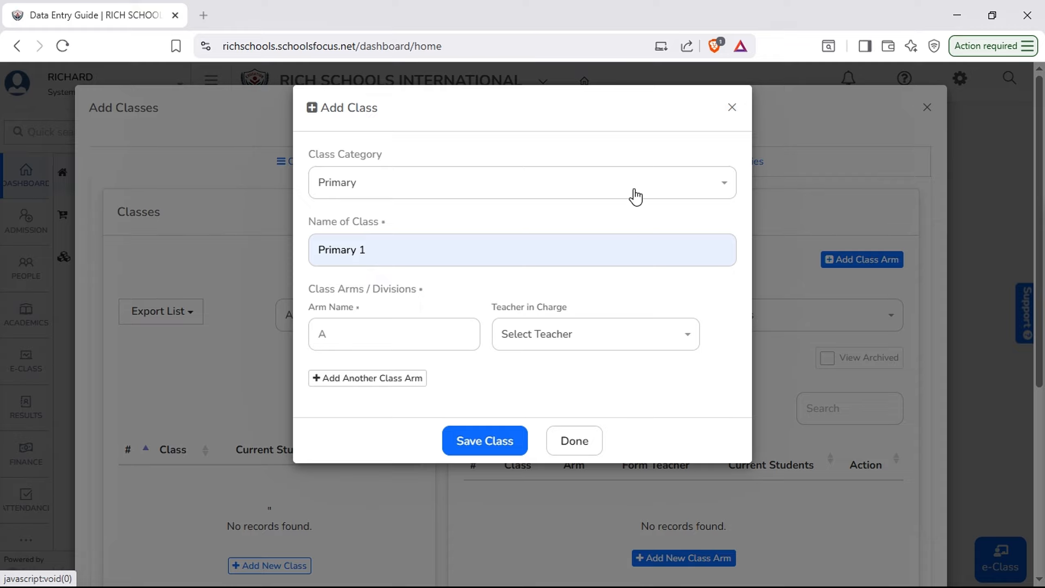
click(729, 113)
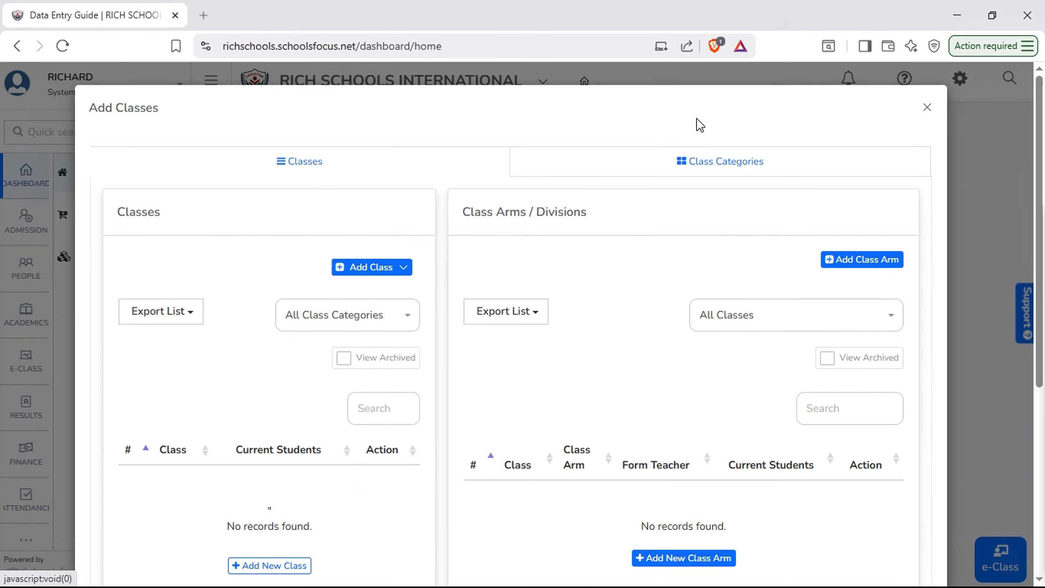
Open the Add Classes from Class Templates dialog and browse through all its template sections
click(377, 272)
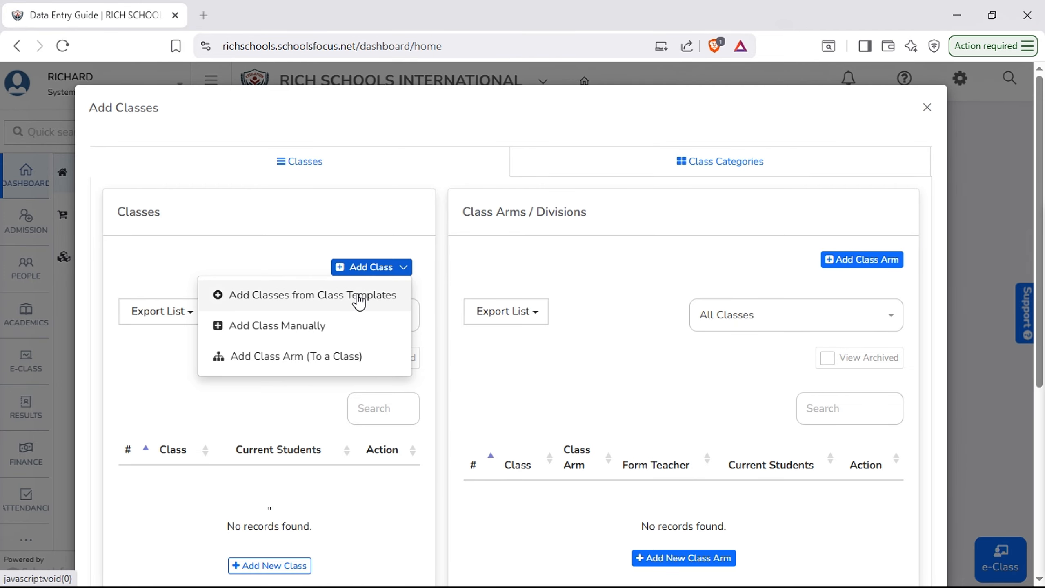
click(310, 296)
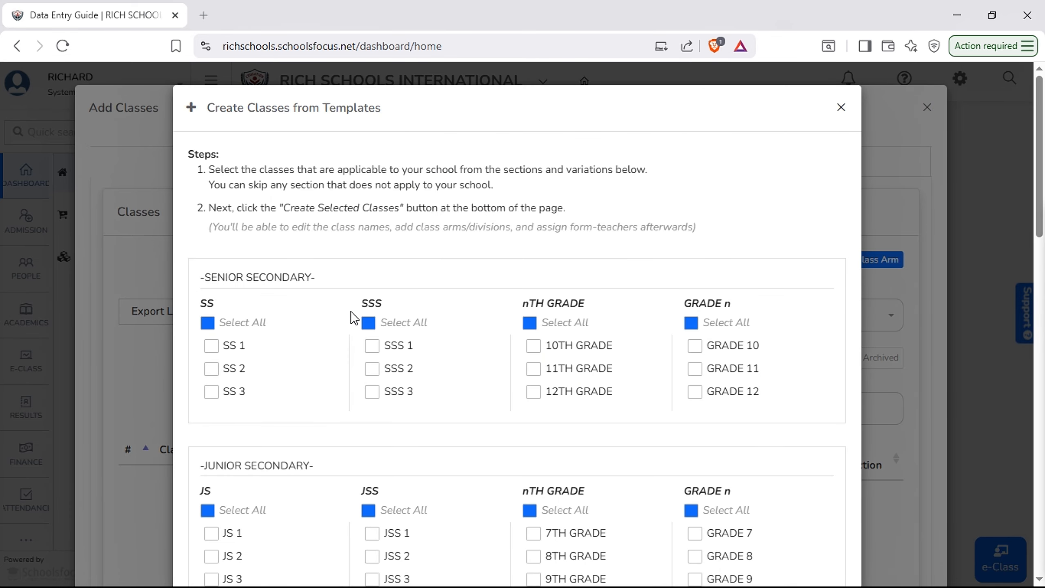
scroll(251, 343, down, 15)
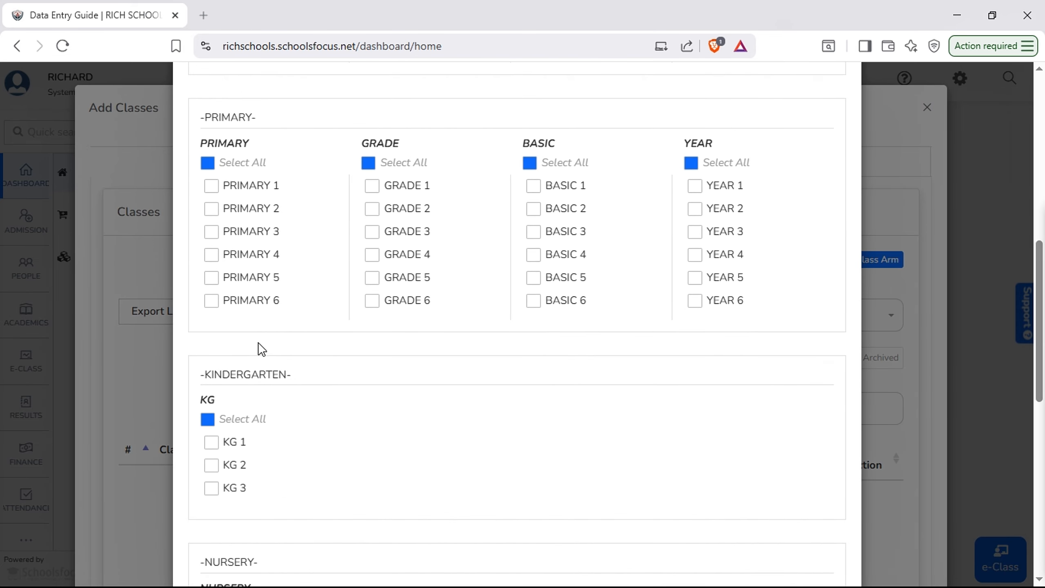
scroll(260, 348, down, 6)
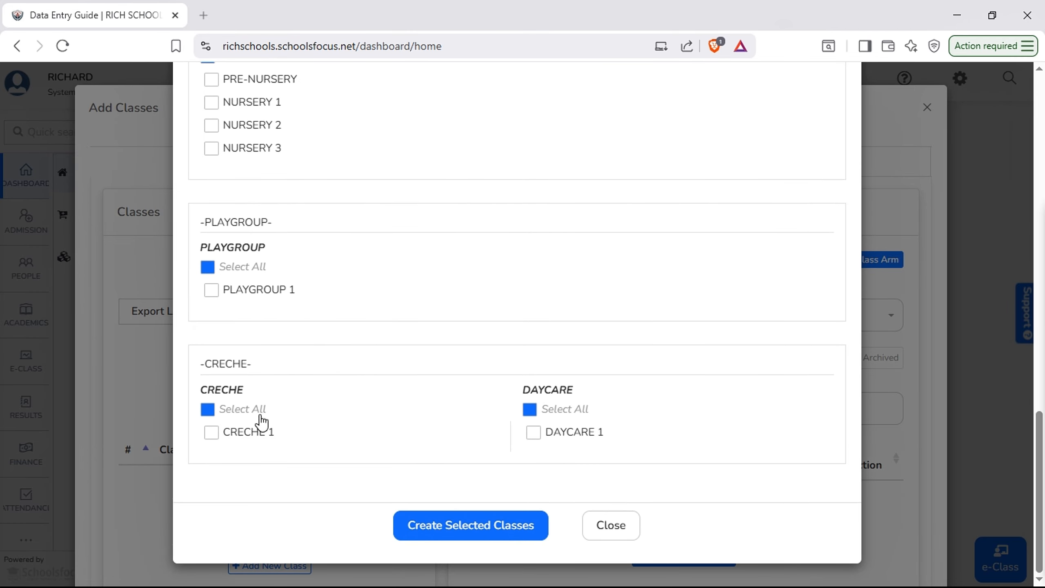
scroll(347, 366, up, 2)
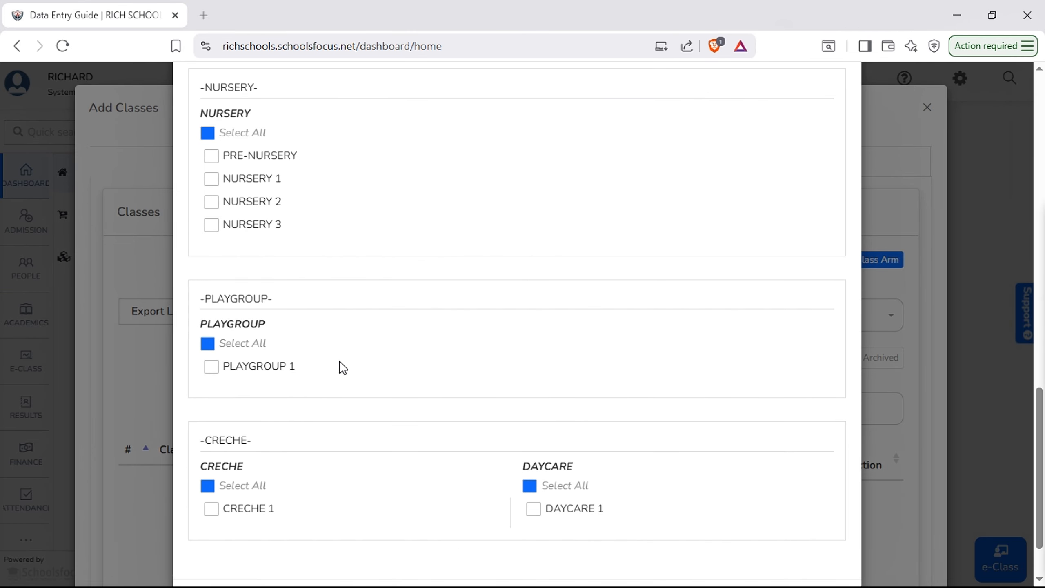
scroll(325, 354, up, 8)
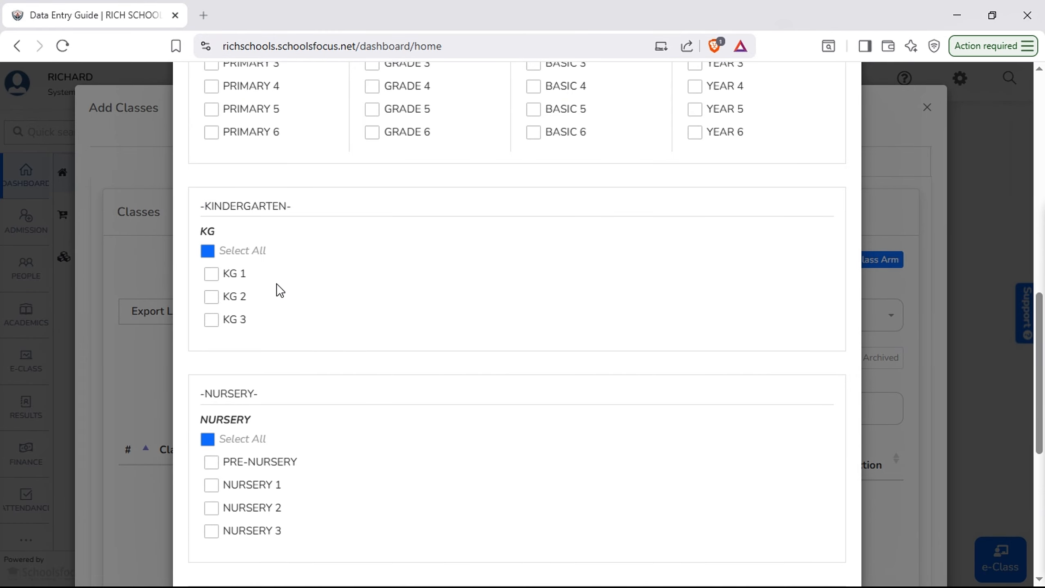
scroll(275, 326, up, 6)
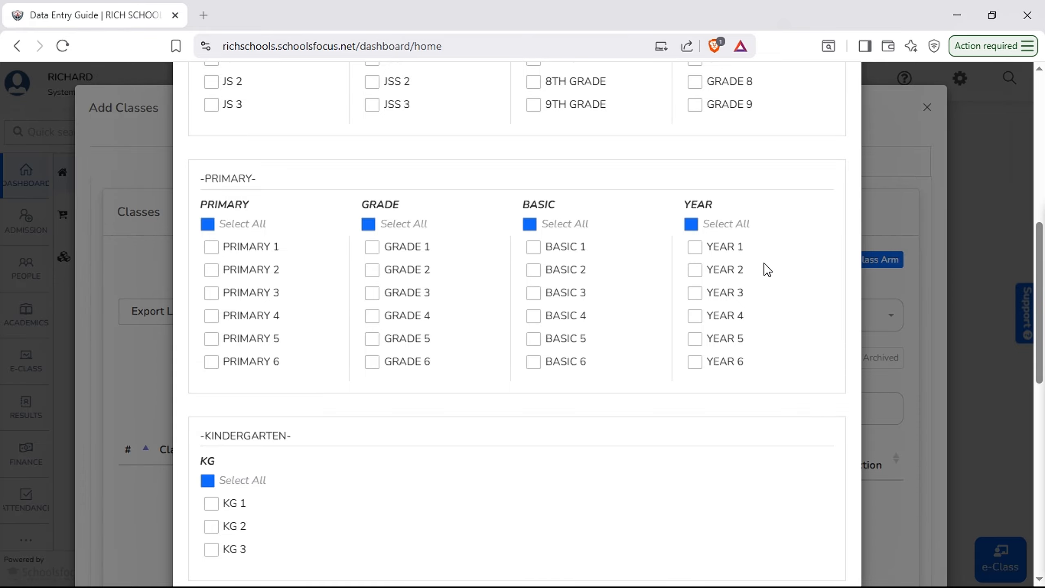
scroll(763, 268, up, 6)
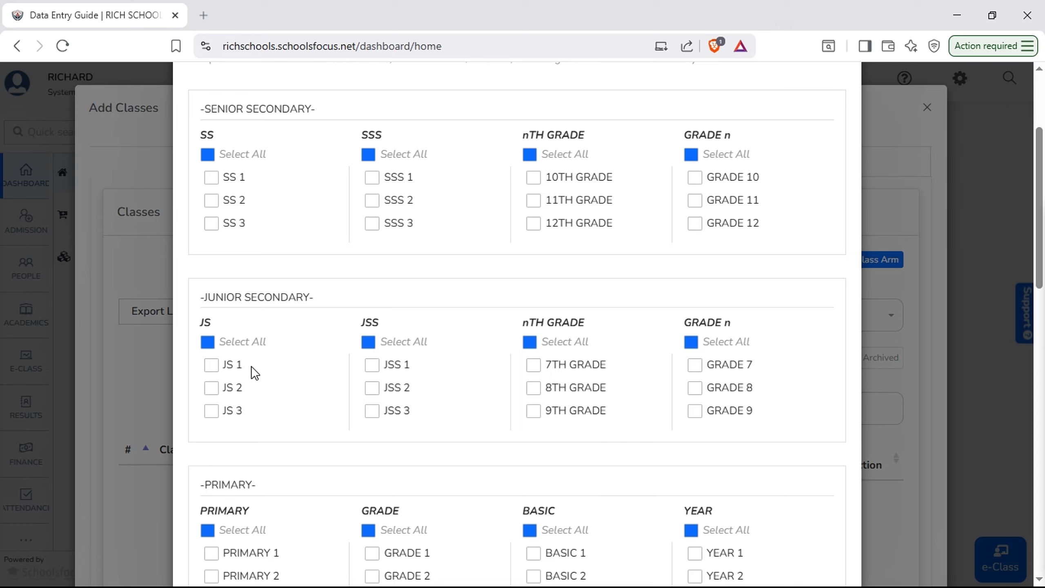
scroll(350, 315, up, 2)
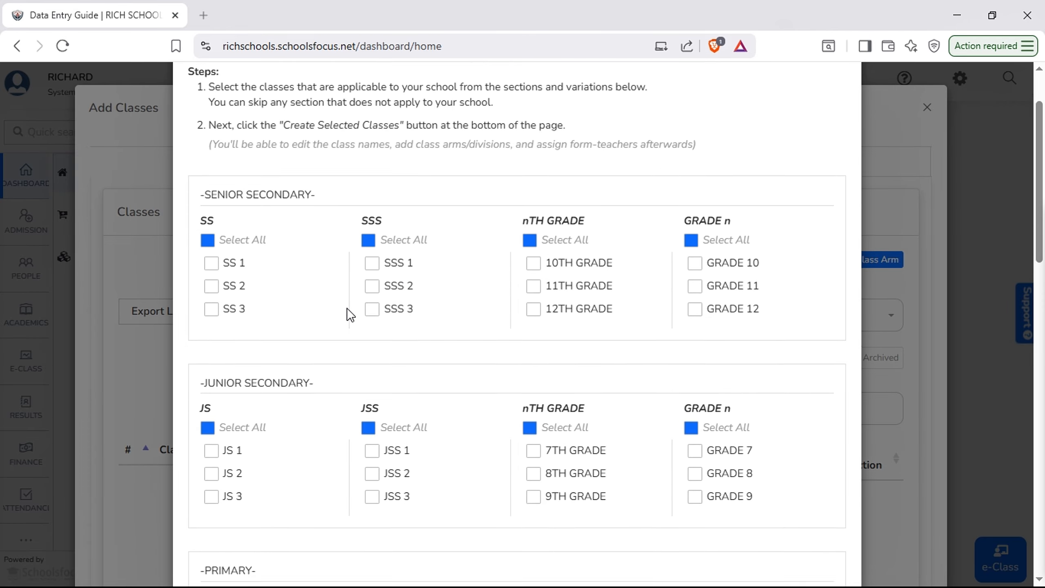
scroll(349, 315, up, 2)
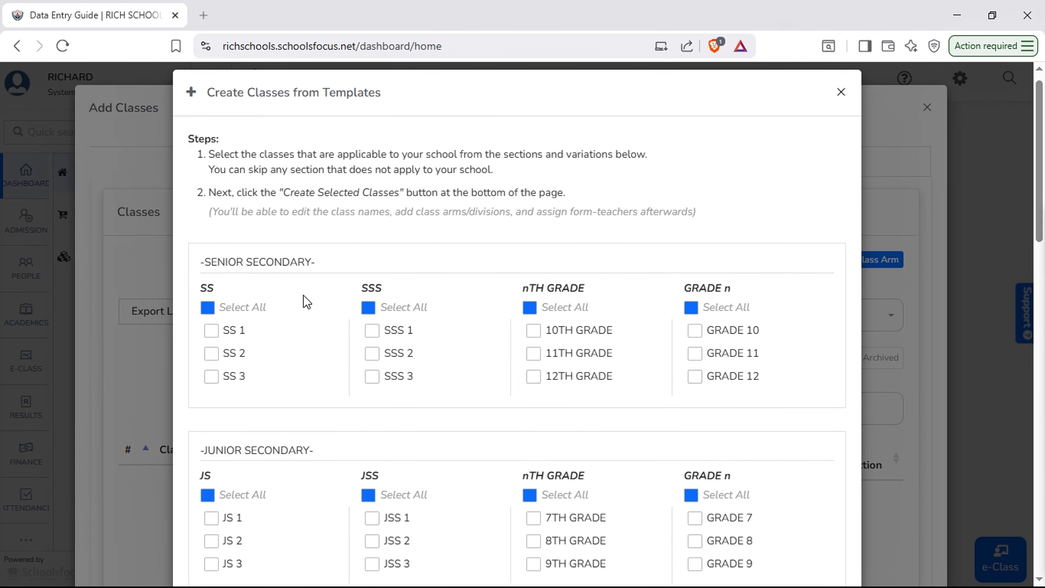
scroll(306, 301, down, 18)
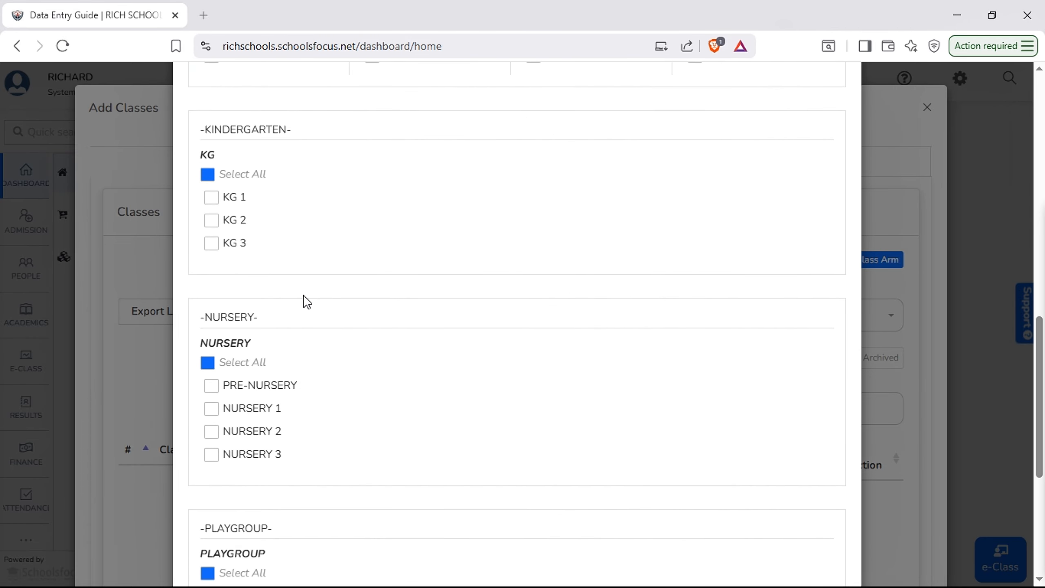
scroll(306, 301, down, 2)
scroll(305, 304, up, 2)
Select all SS, JS, Primary, KG and Nursery template classes and create the selected classes
click(208, 363)
click(207, 175)
scroll(233, 190, up, 6)
click(208, 225)
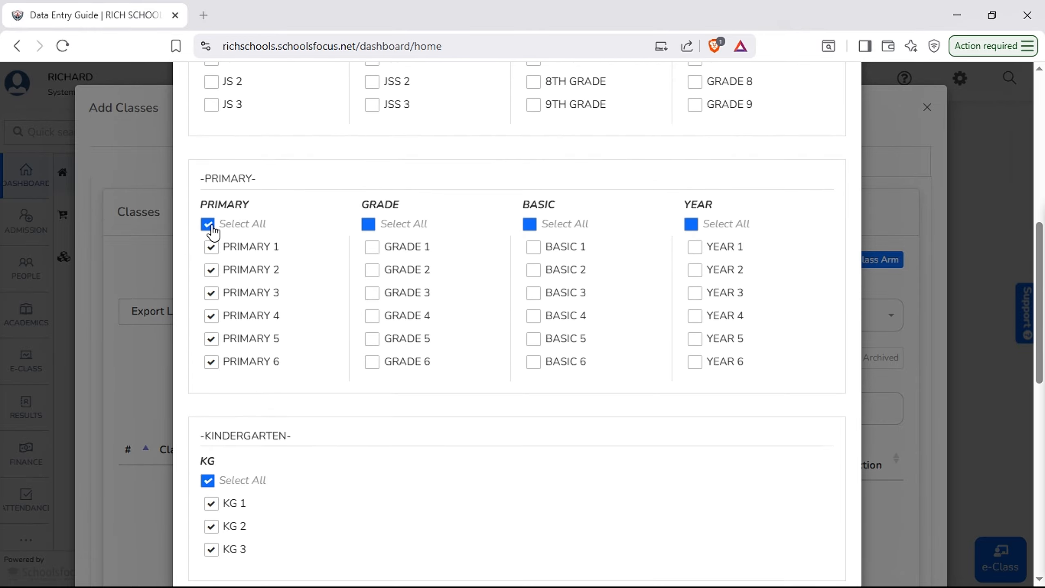
scroll(304, 233, up, 5)
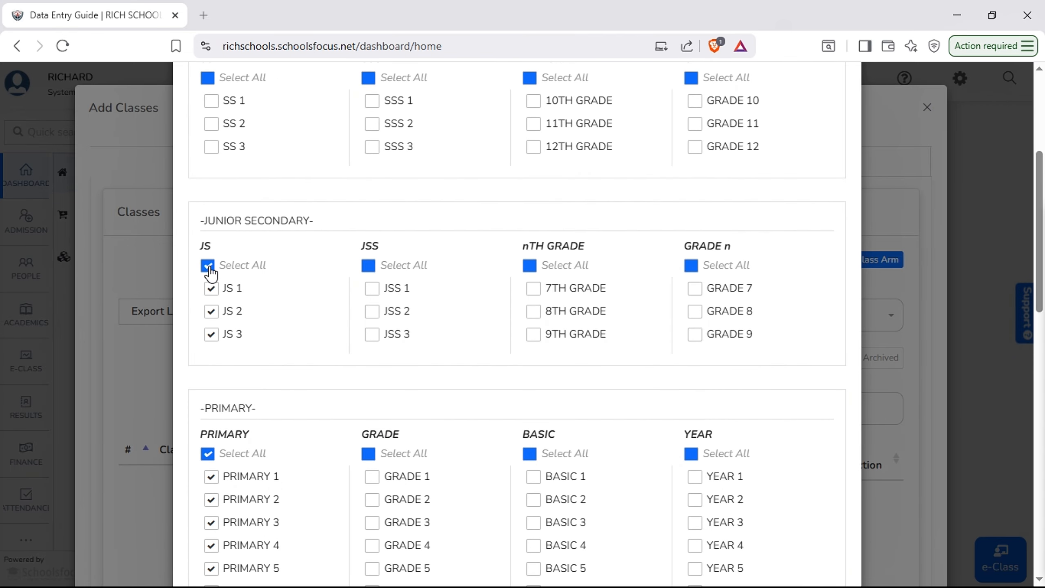
scroll(233, 278, up, 5)
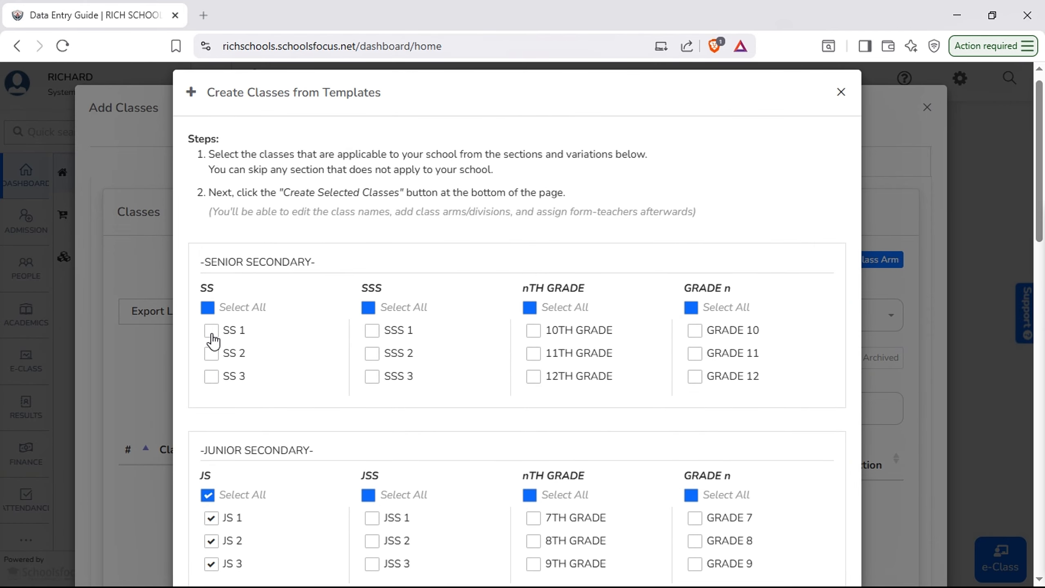
click(212, 334)
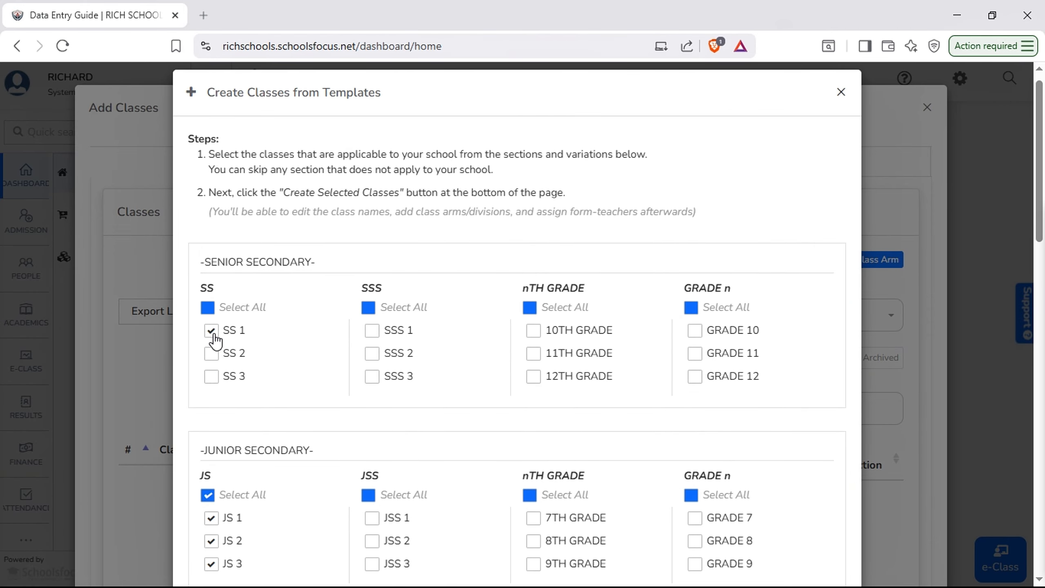
click(209, 308)
scroll(397, 310, down, 13)
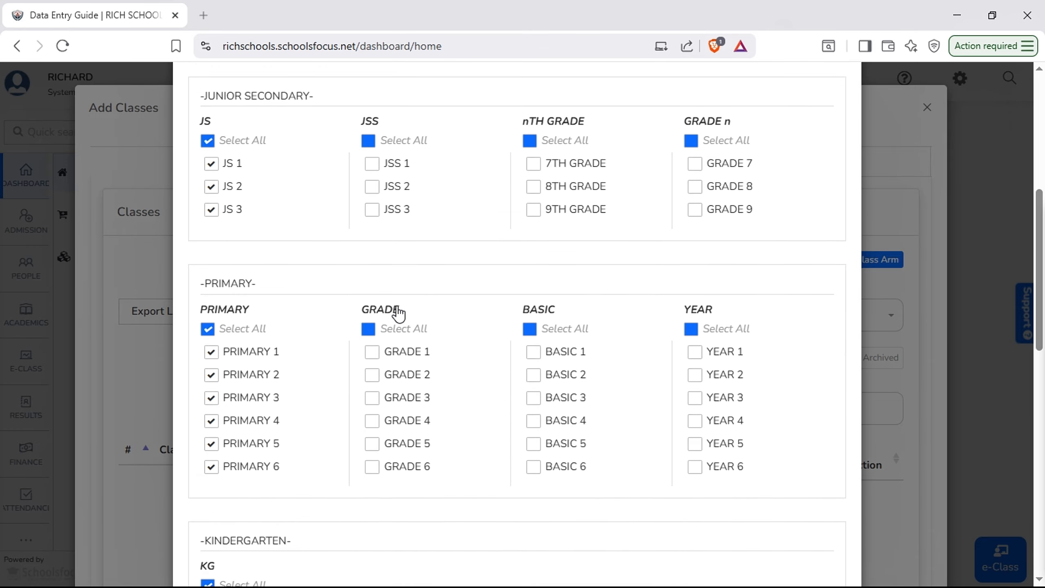
scroll(398, 314, down, 10)
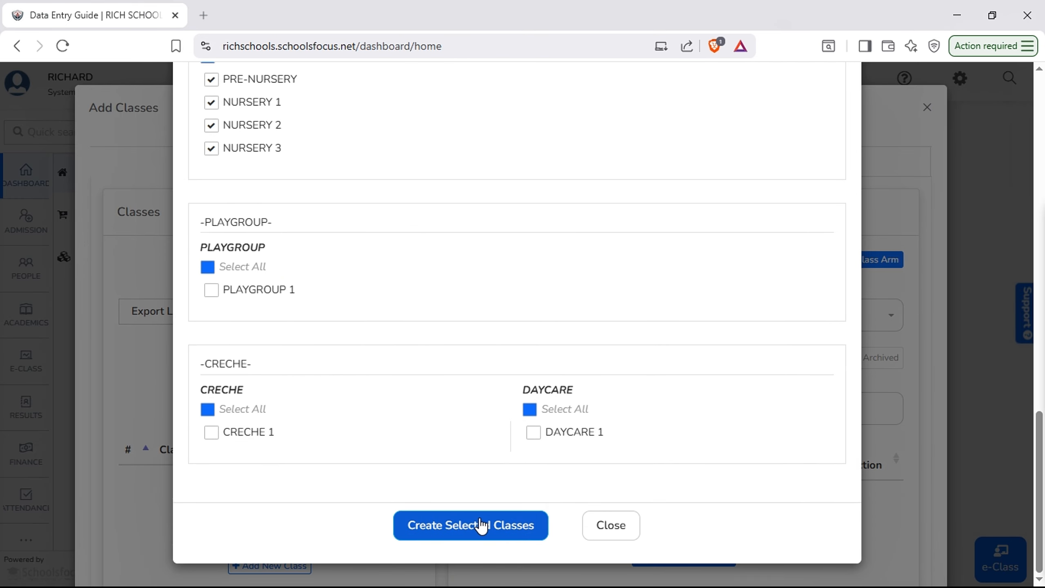
click(481, 526)
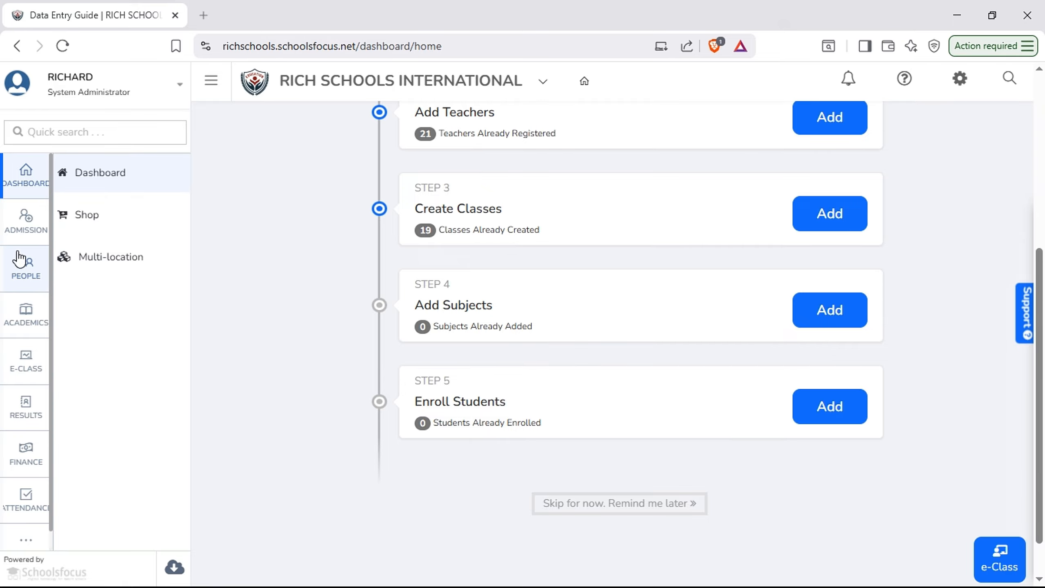
Open the Classes page under Academics and review the newly created class list
click(39, 321)
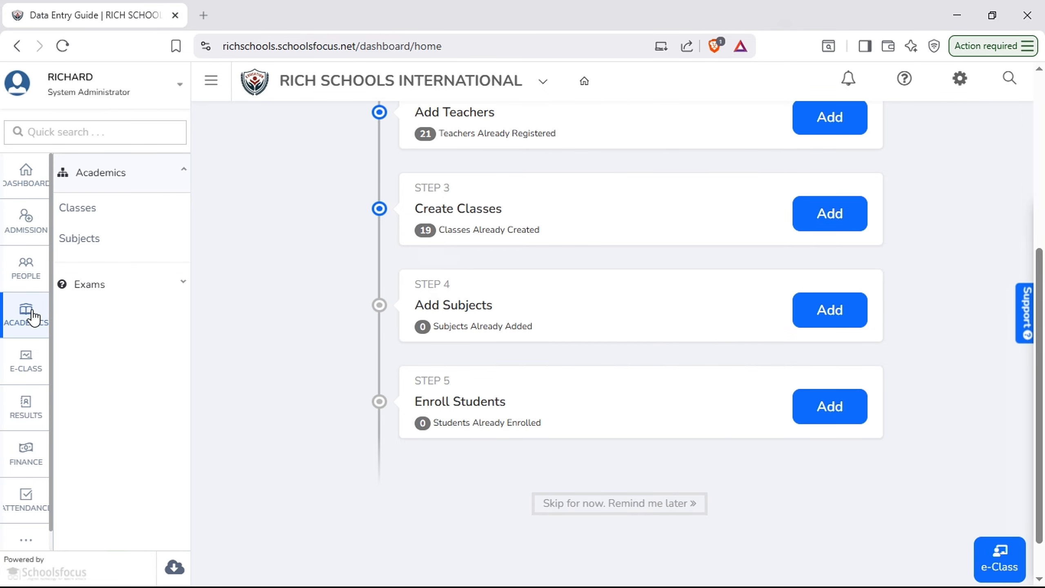
click(109, 211)
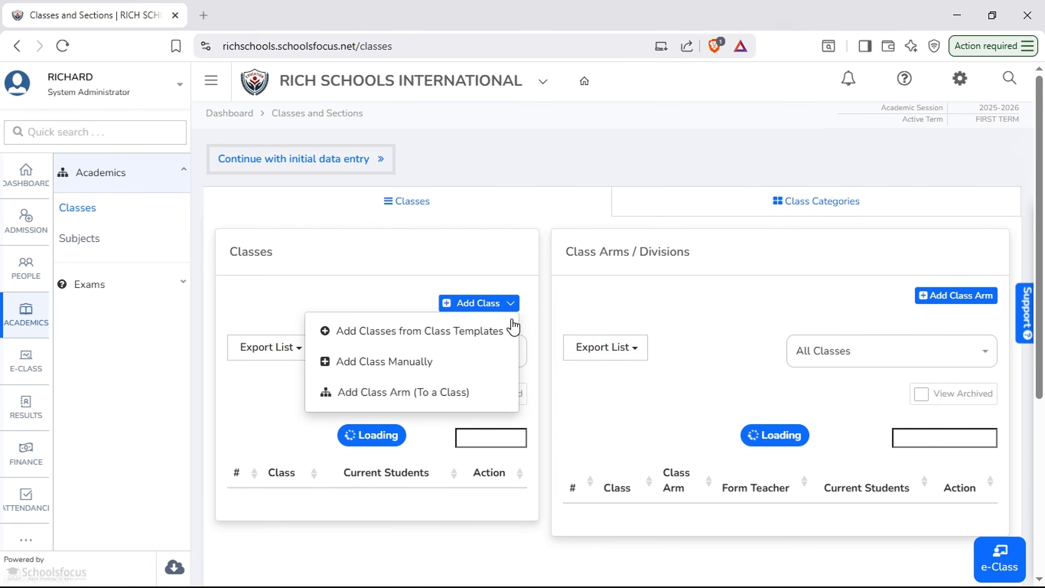
scroll(571, 314, down, 1)
scroll(575, 320, down, 2)
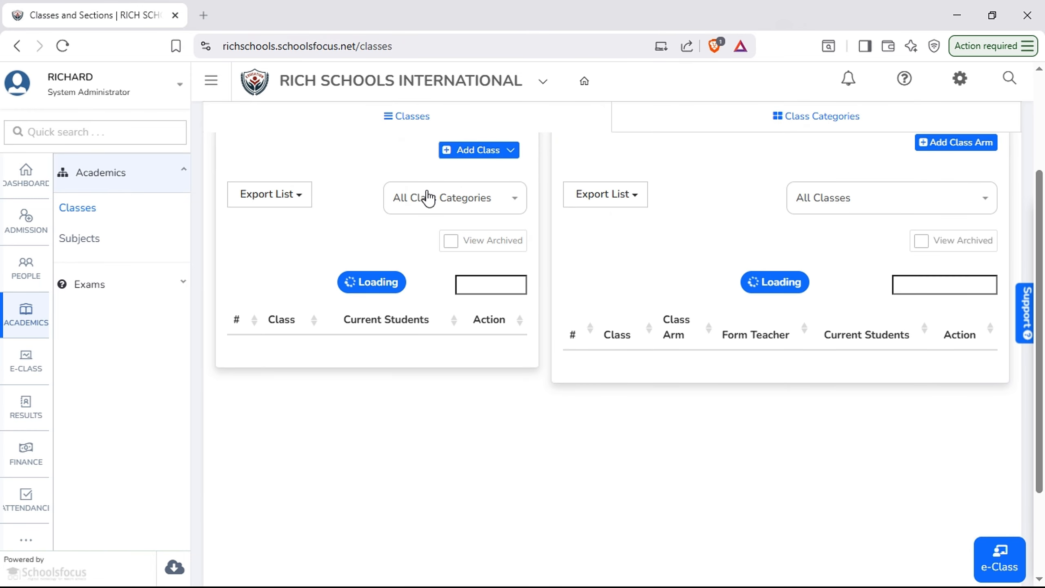
click(443, 204)
click(472, 257)
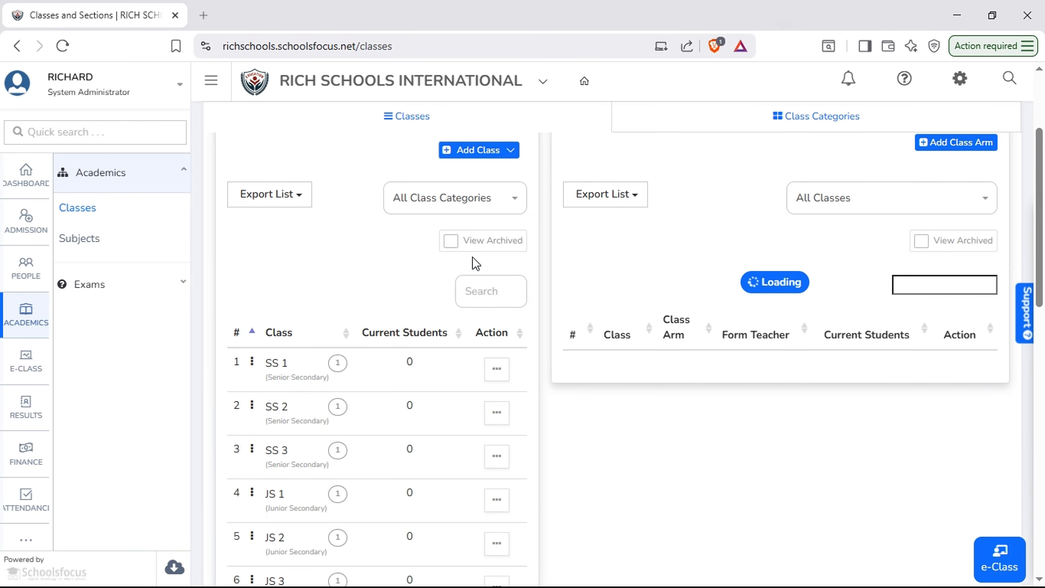
Review the classes list and the class arms list down to the last entry
scroll(390, 248, down, 1)
scroll(387, 242, down, 2)
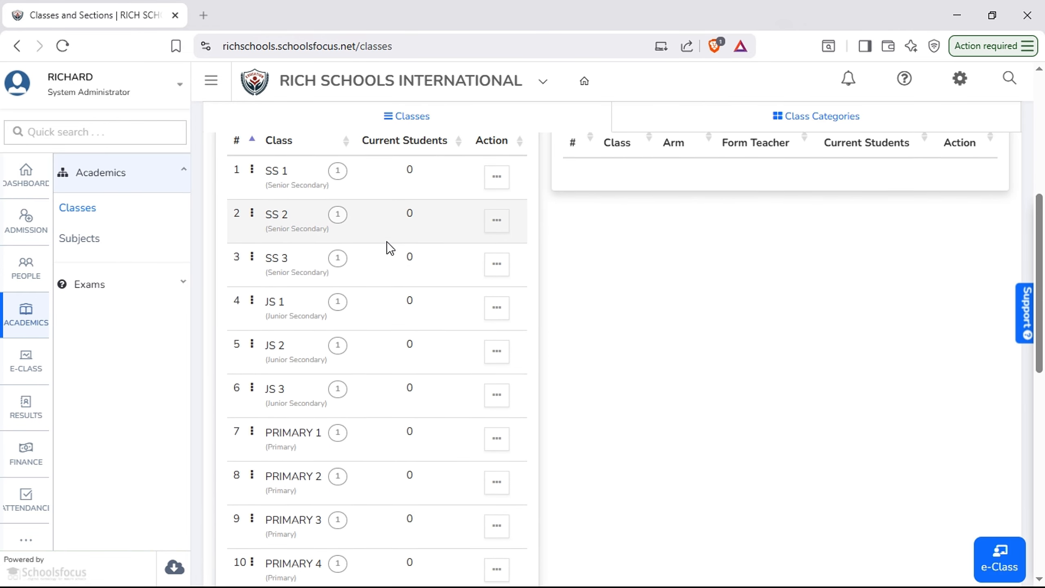
scroll(387, 242, up, 2)
scroll(299, 273, down, 3)
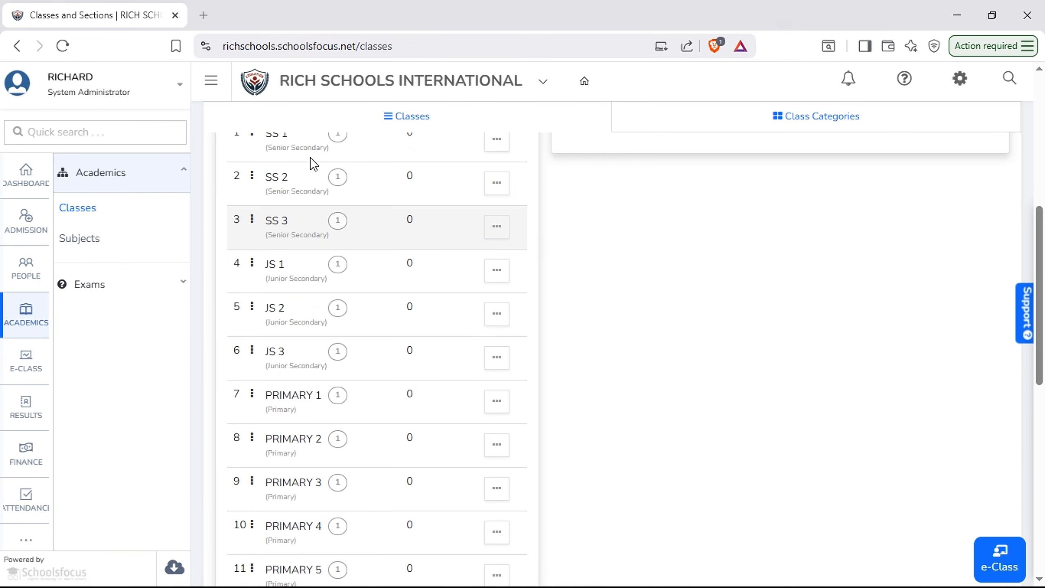
scroll(315, 239, down, 4)
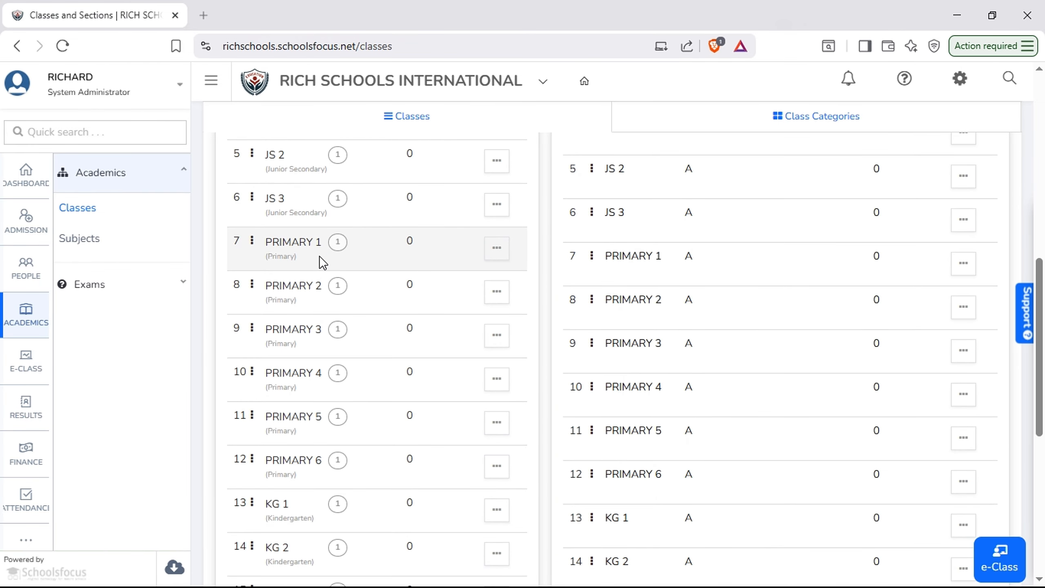
scroll(319, 255, down, 3)
scroll(319, 255, down, 2)
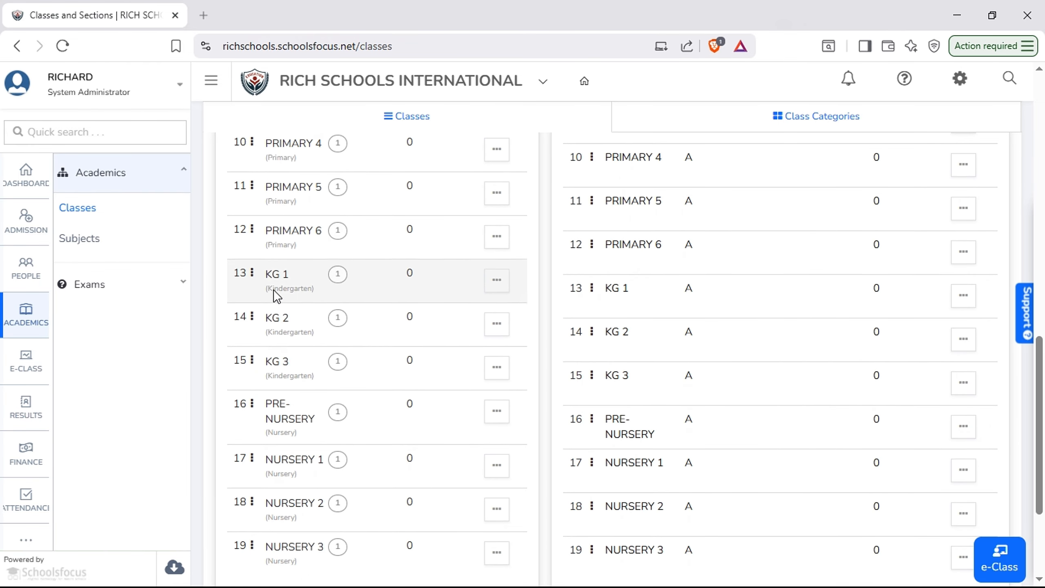
scroll(320, 378, down, 3)
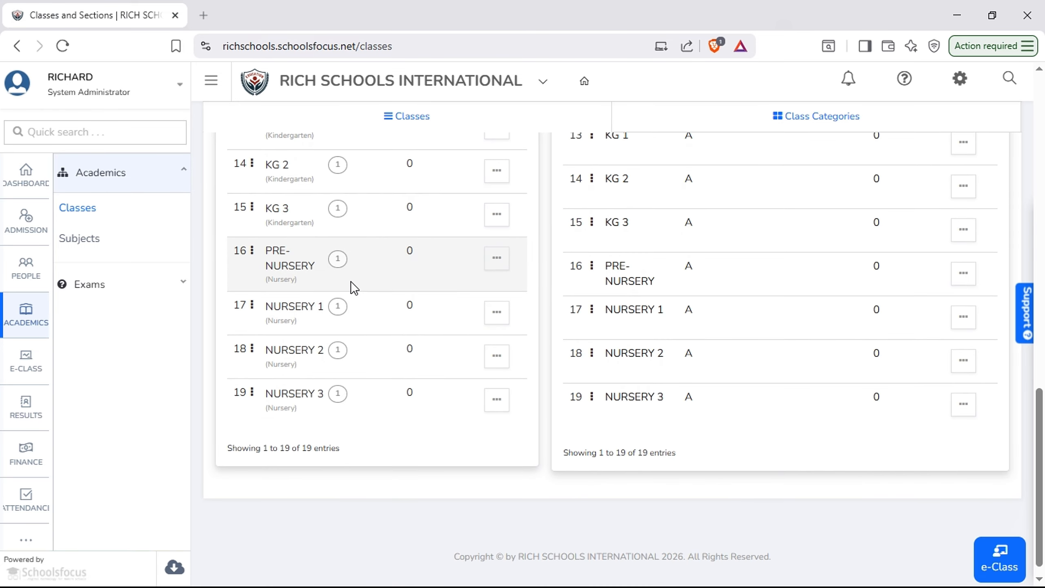
scroll(416, 396, up, 15)
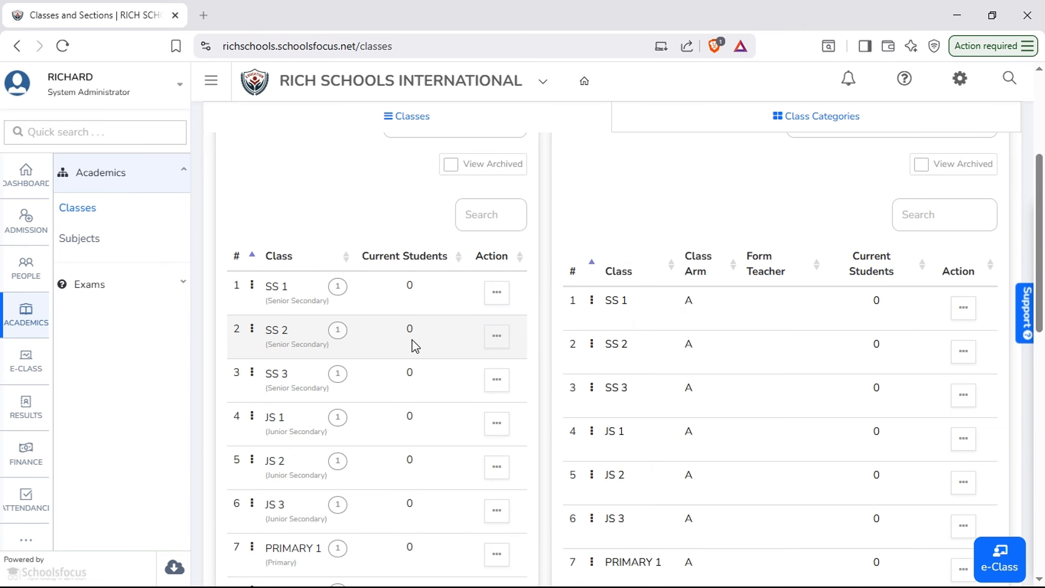
scroll(416, 346, up, 5)
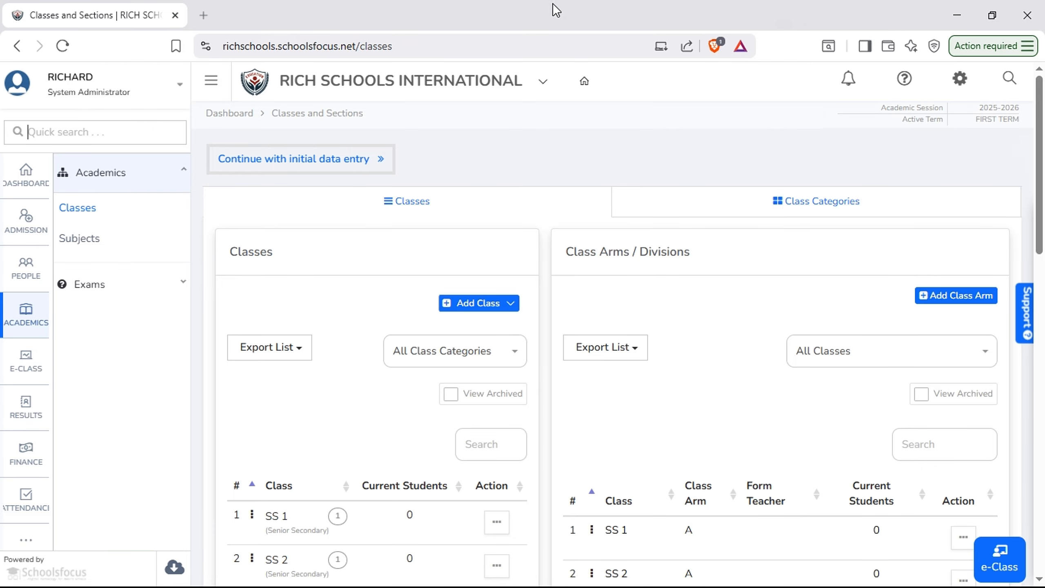
Add a new class arm B to PRIMARY 1 without a form teacher, save it and close the dialog
click(948, 297)
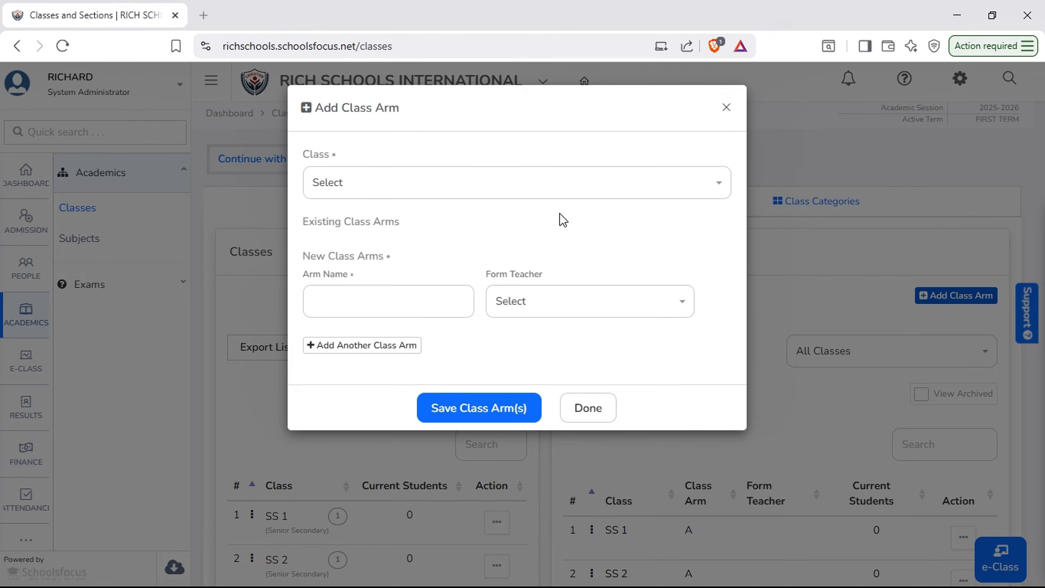
click(589, 188)
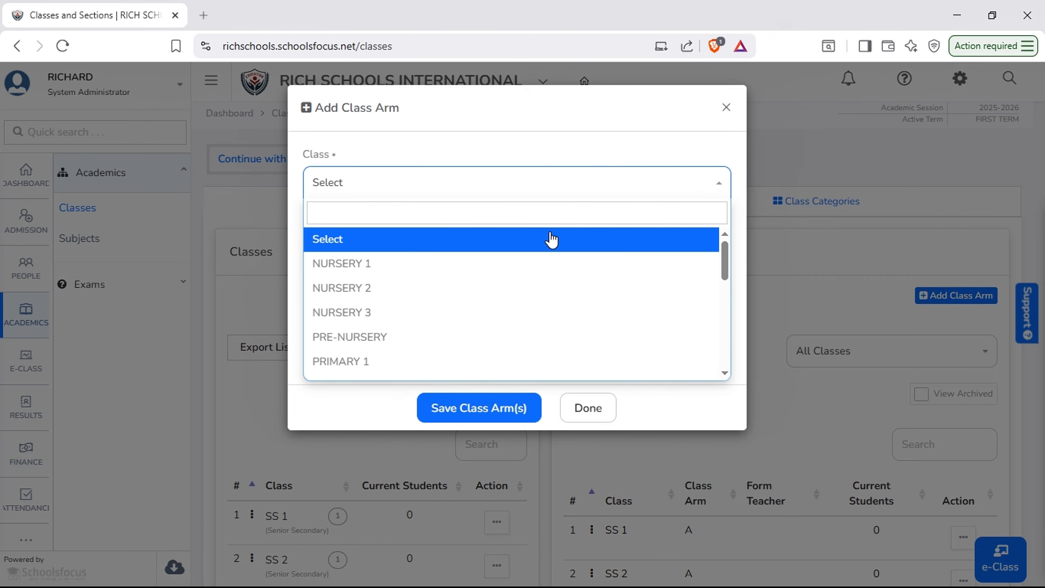
scroll(512, 284, down, 4)
scroll(471, 276, up, 4)
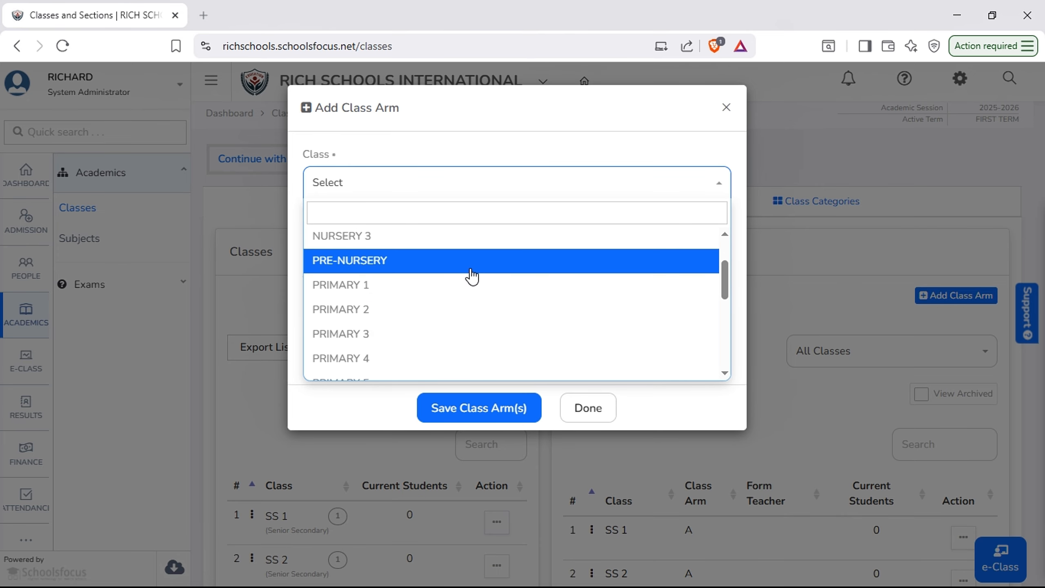
click(451, 285)
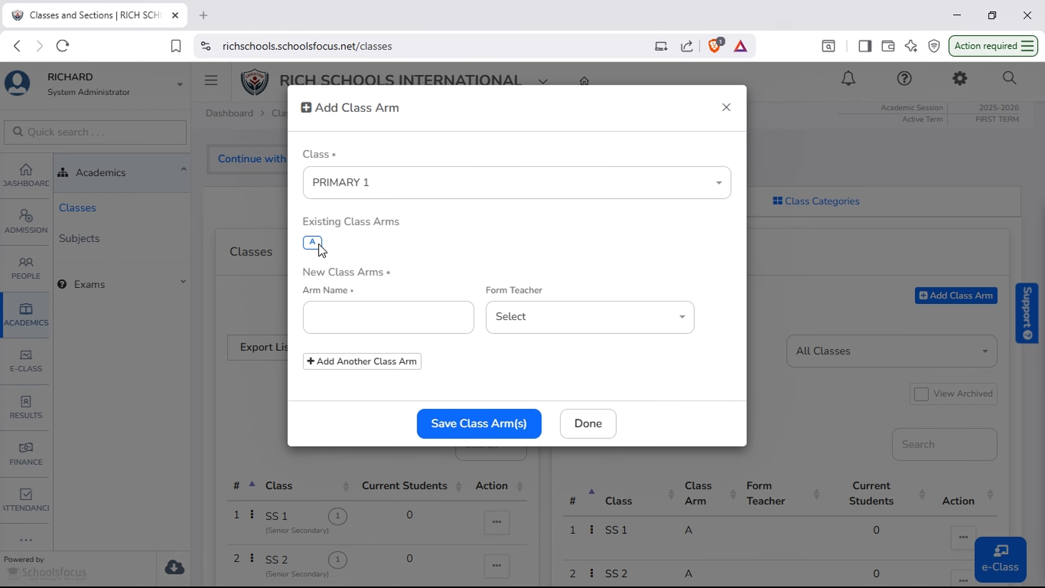
click(385, 329)
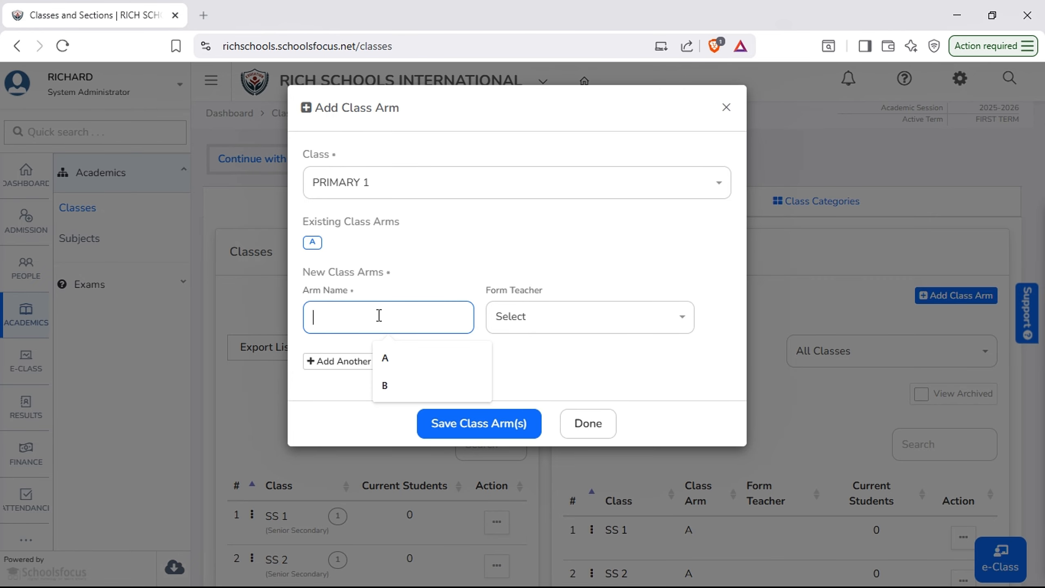
text(B)
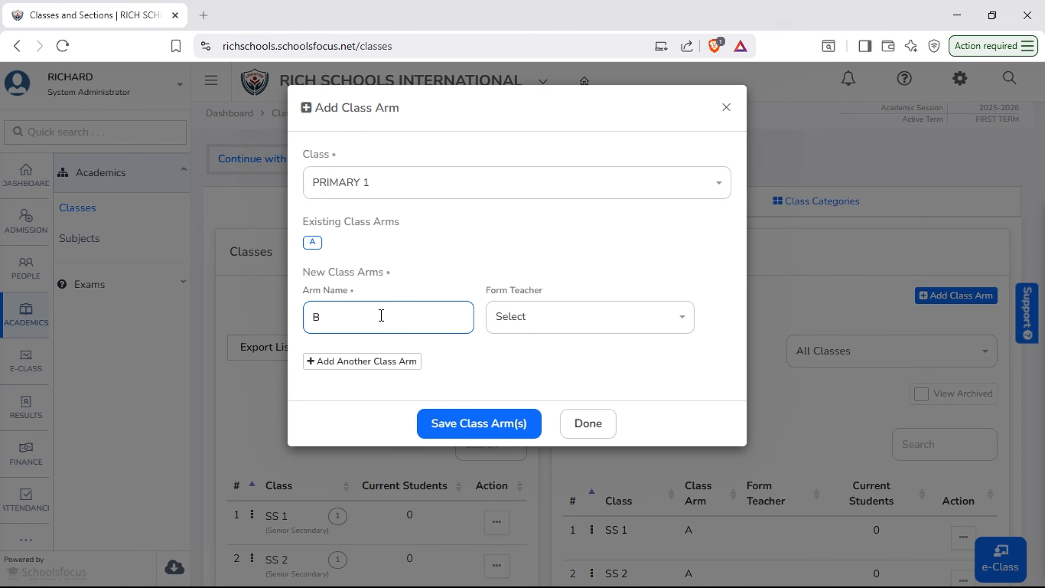
click(597, 316)
click(637, 249)
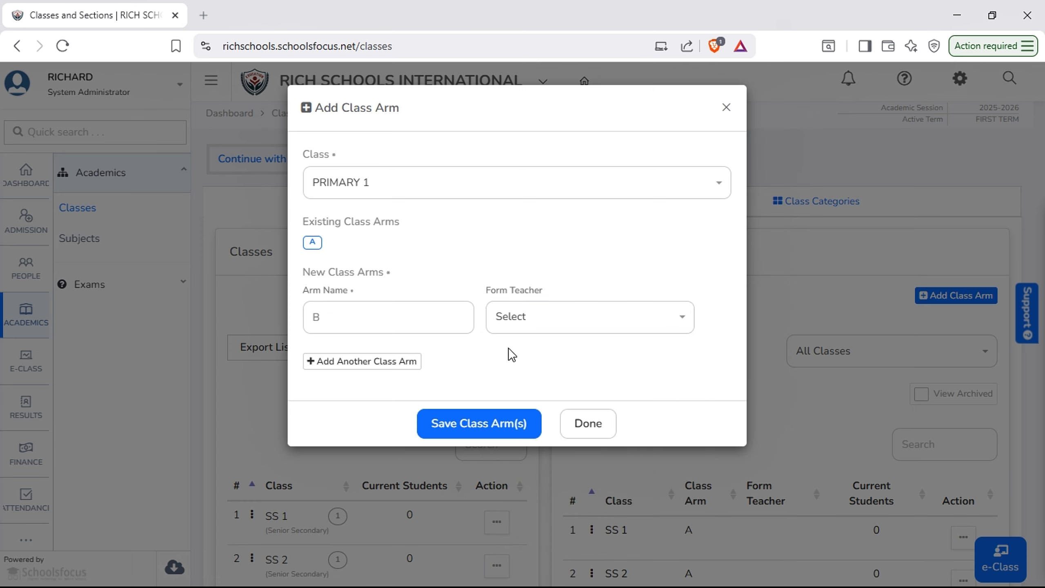
click(473, 423)
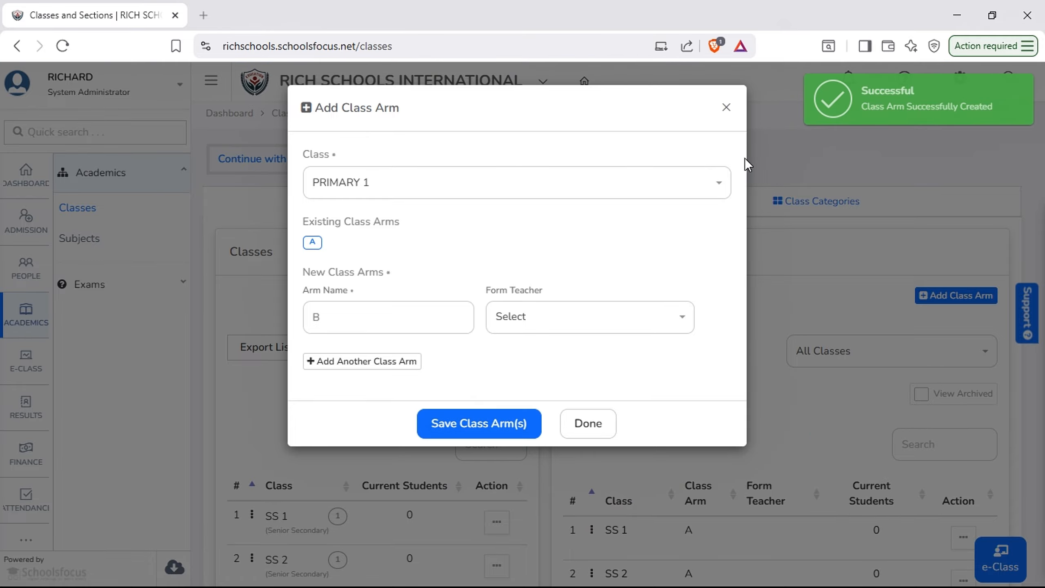
click(720, 110)
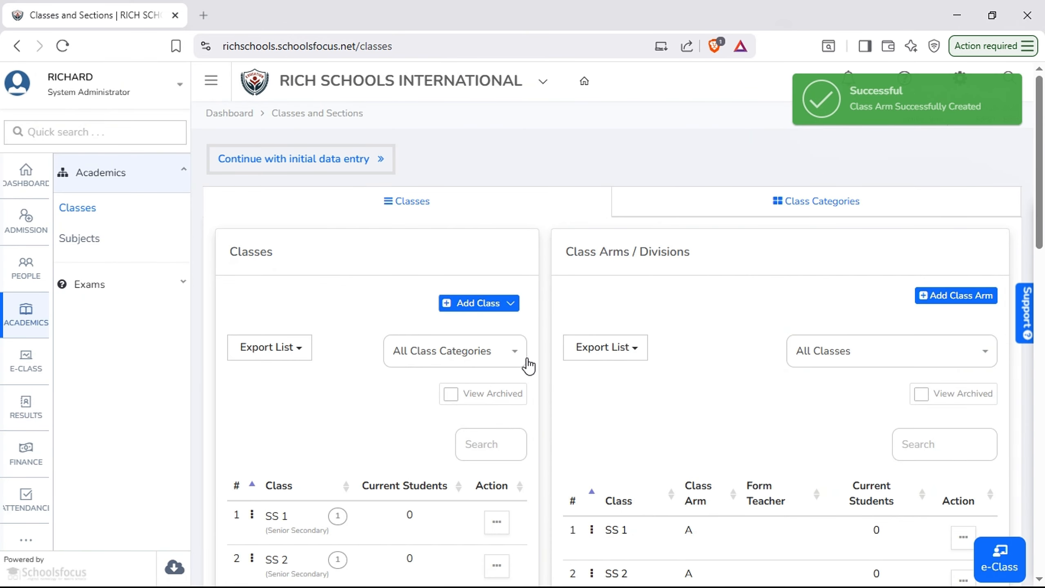
Add class arm B to SS 1 through its row's actions, save it and finish the dialog
scroll(321, 395, down, 6)
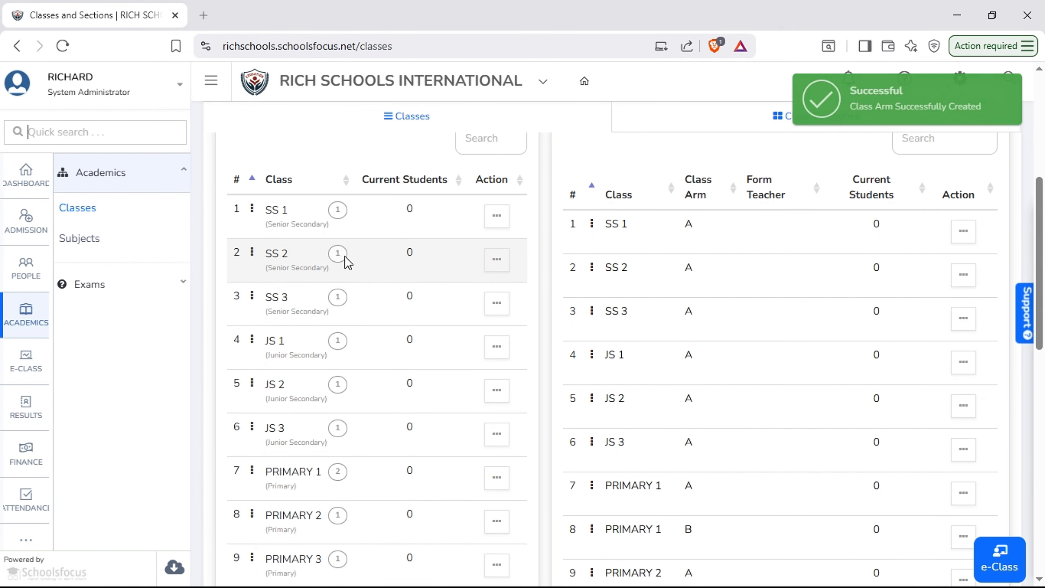
scroll(852, 260, up, 3)
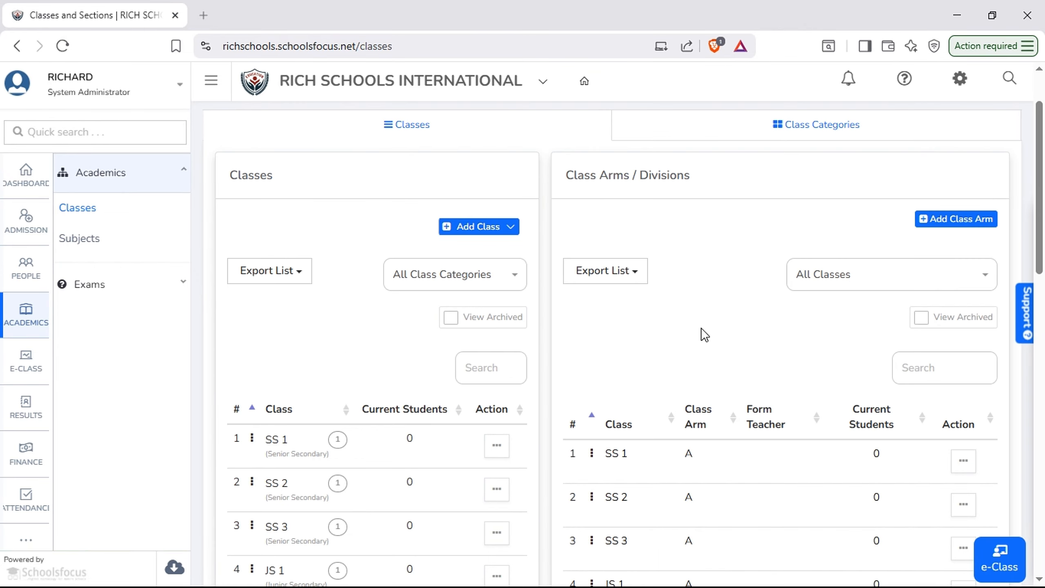
click(497, 370)
click(497, 371)
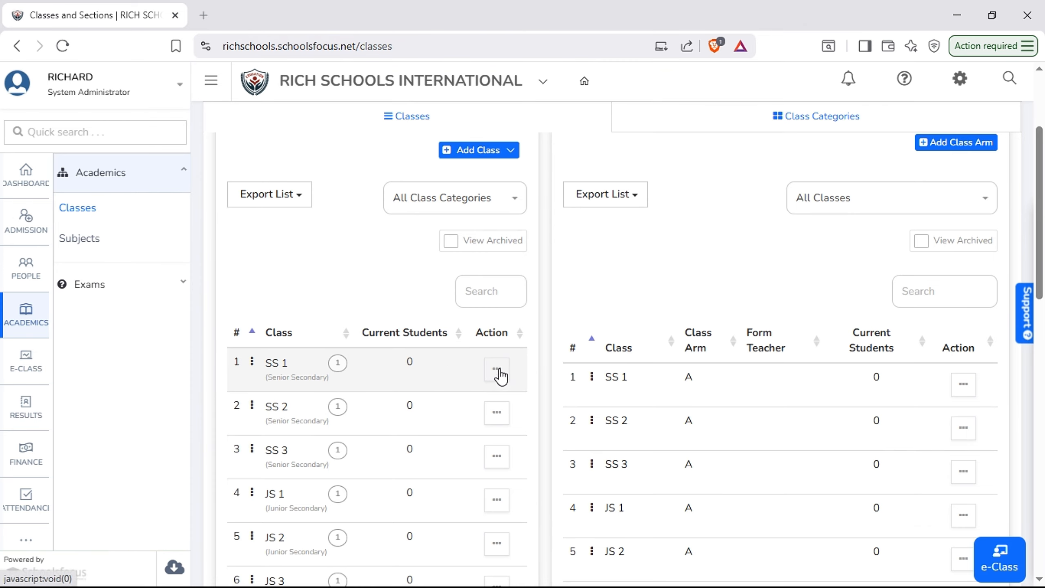
click(497, 371)
click(498, 372)
click(495, 372)
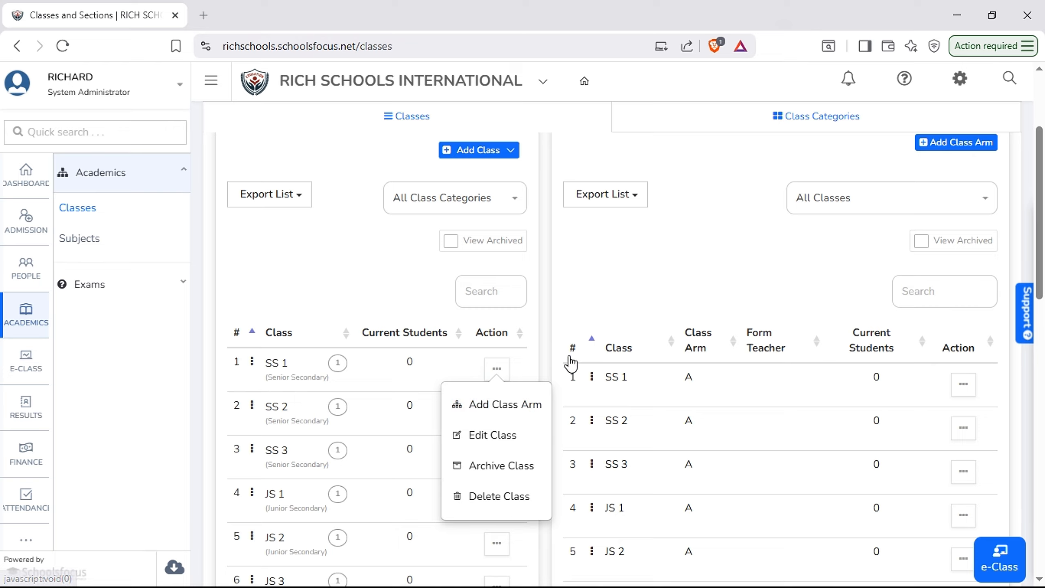
click(496, 411)
click(495, 369)
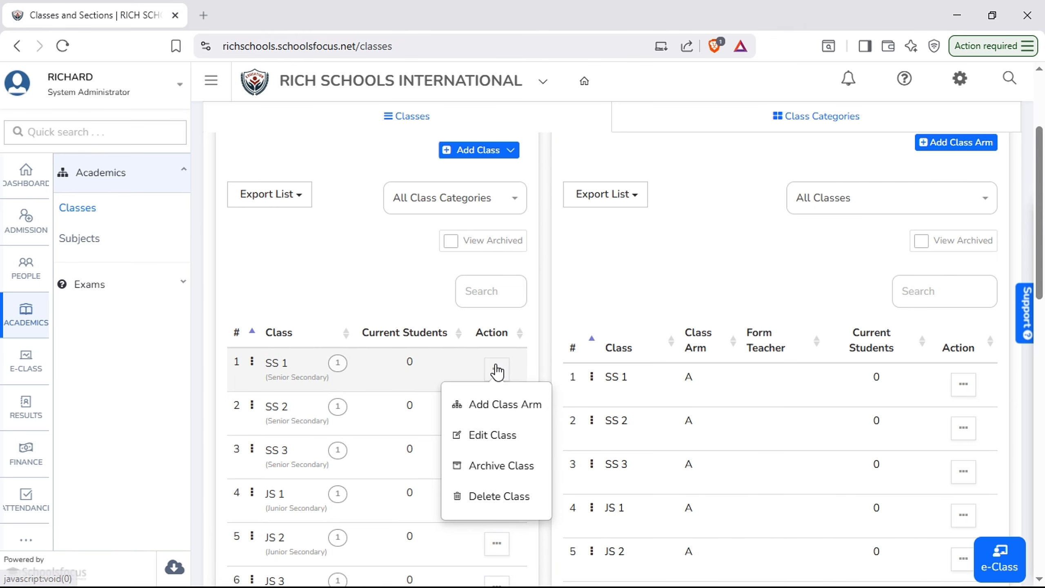
click(497, 407)
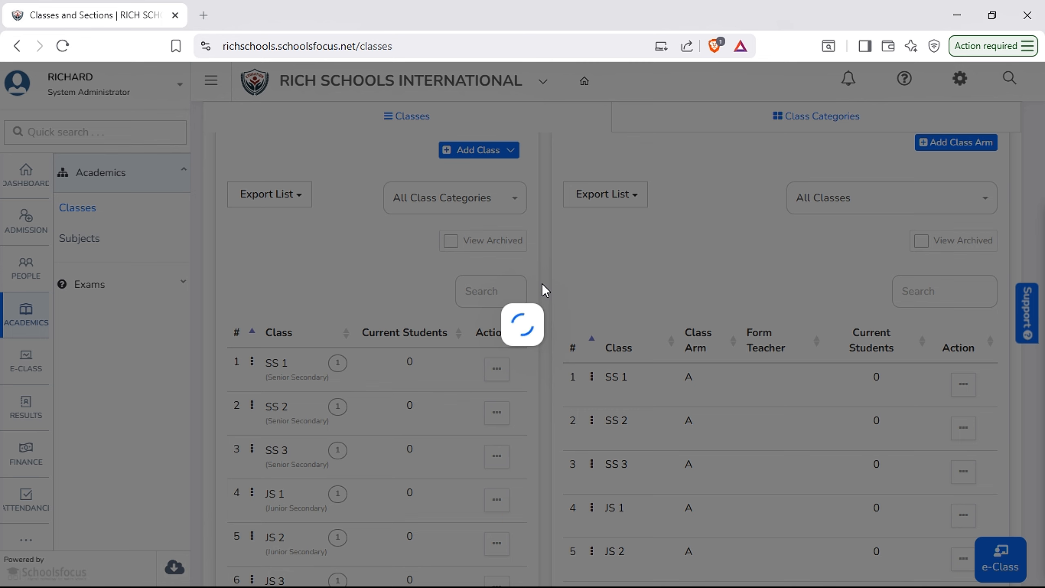
click(377, 327)
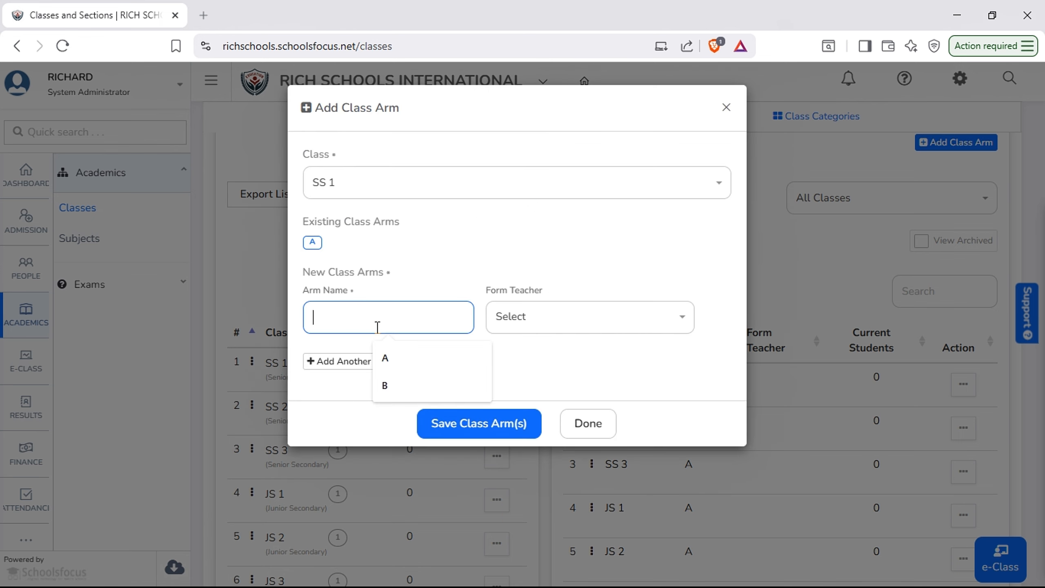
click(426, 387)
click(507, 434)
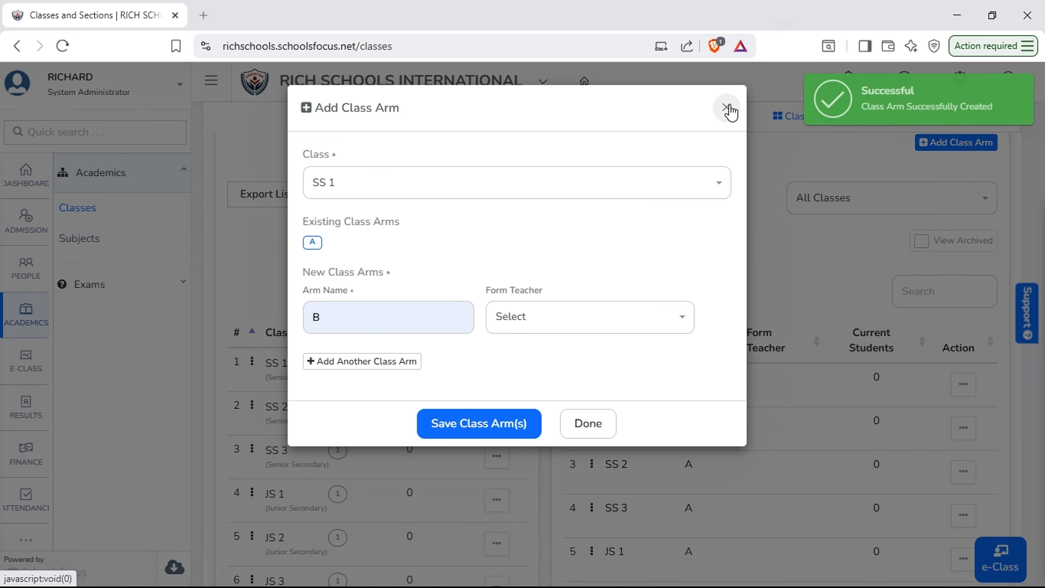
click(595, 422)
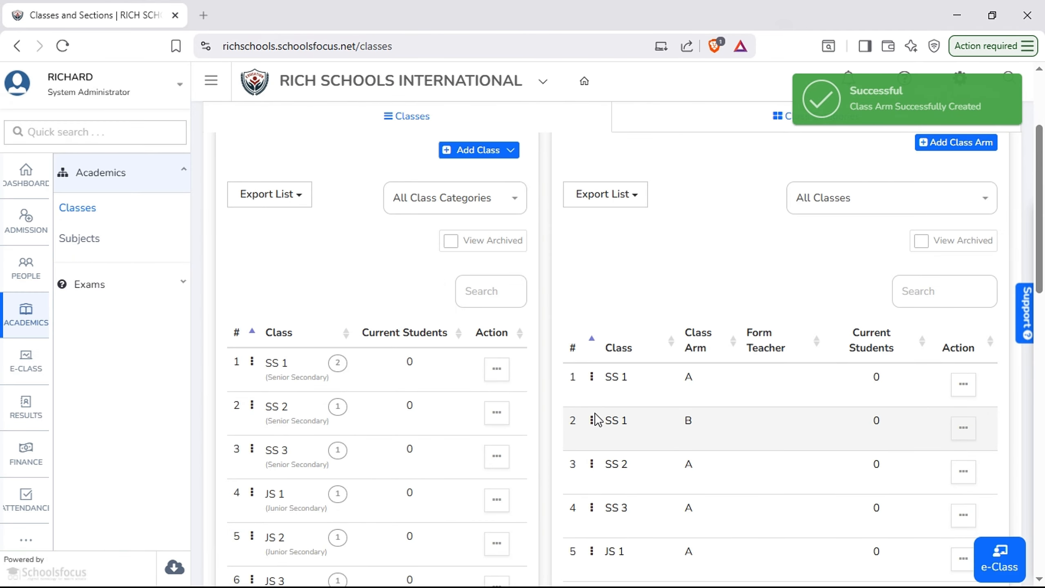